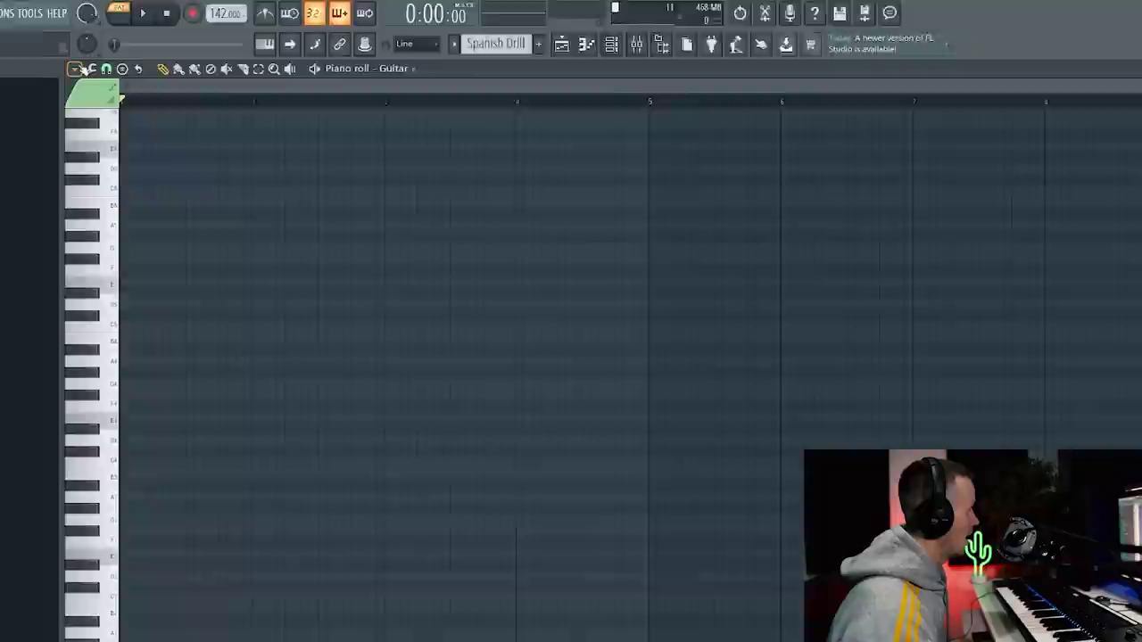
Open the empty Guitar piano roll, with Evolution Modern Nylon in Kontakt at 142 BPM
{"action": "left_click", "coordinate": [76, 68]}
Draw the first chord's D4, A4 and F4 notes at full chord length and audition it
{"action": "mouse_move", "coordinate": [84, 148]}
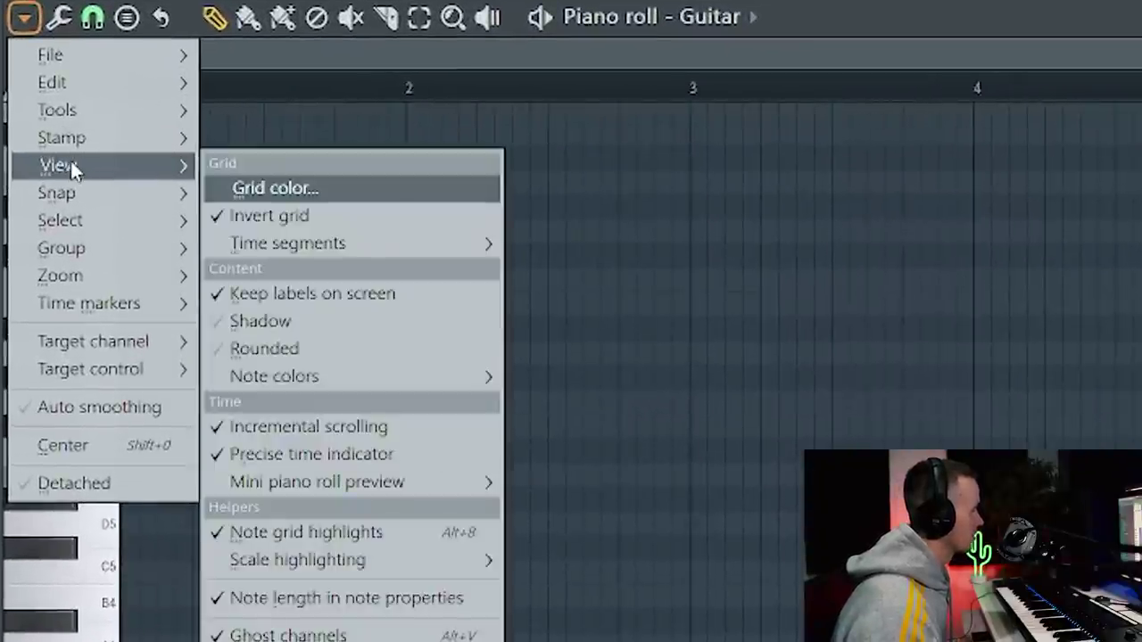
{"action": "mouse_move", "coordinate": [374, 564]}
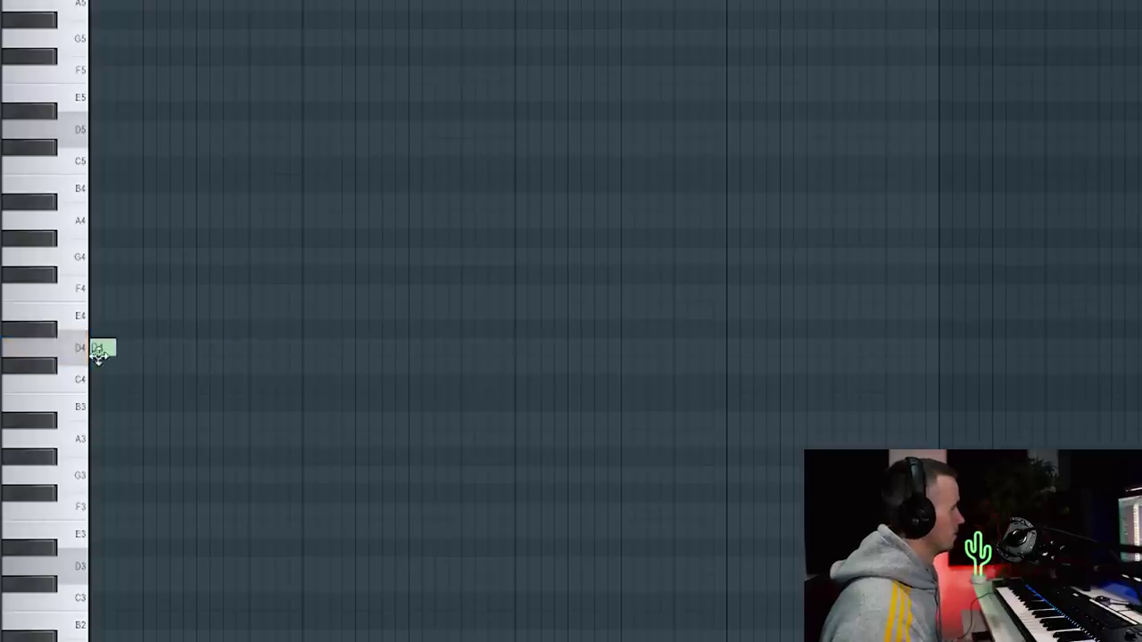
{"action": "left_click_drag", "start_coordinate": [121, 349], "coordinate": [366, 371]}
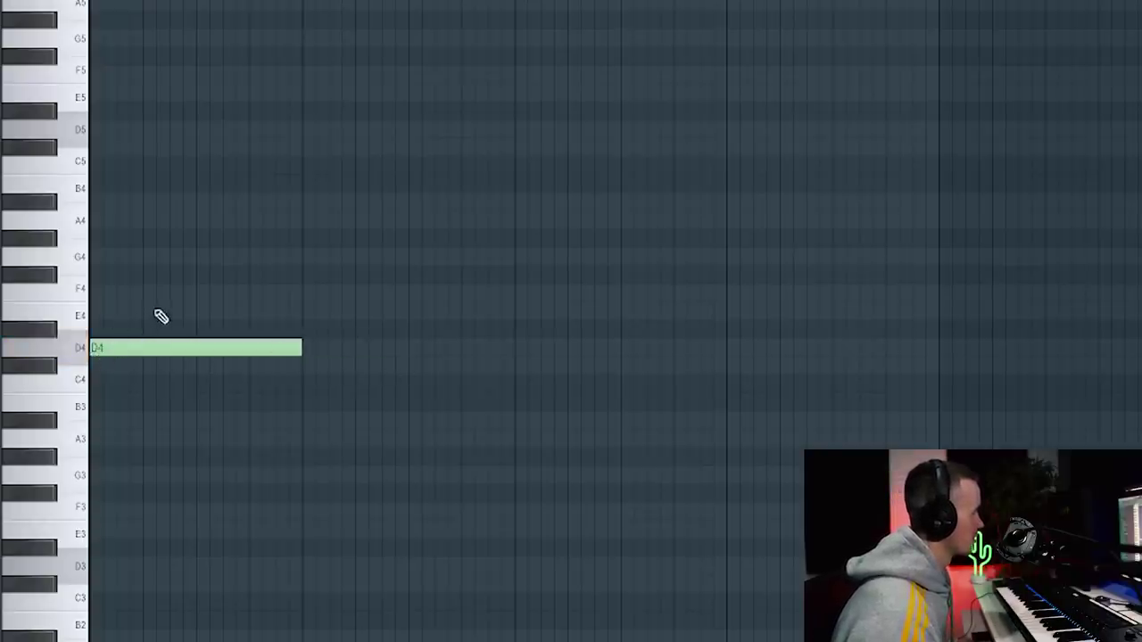
{"action": "mouse_move", "coordinate": [175, 314]}
{"action": "left_mouse_down"}
{"action": "mouse_move", "coordinate": [98, 310]}
{"action": "mouse_move", "coordinate": [82, 290]}
{"action": "mouse_move", "coordinate": [99, 218]}
{"action": "left_mouse_up"}
{"action": "key", "text": "space"}
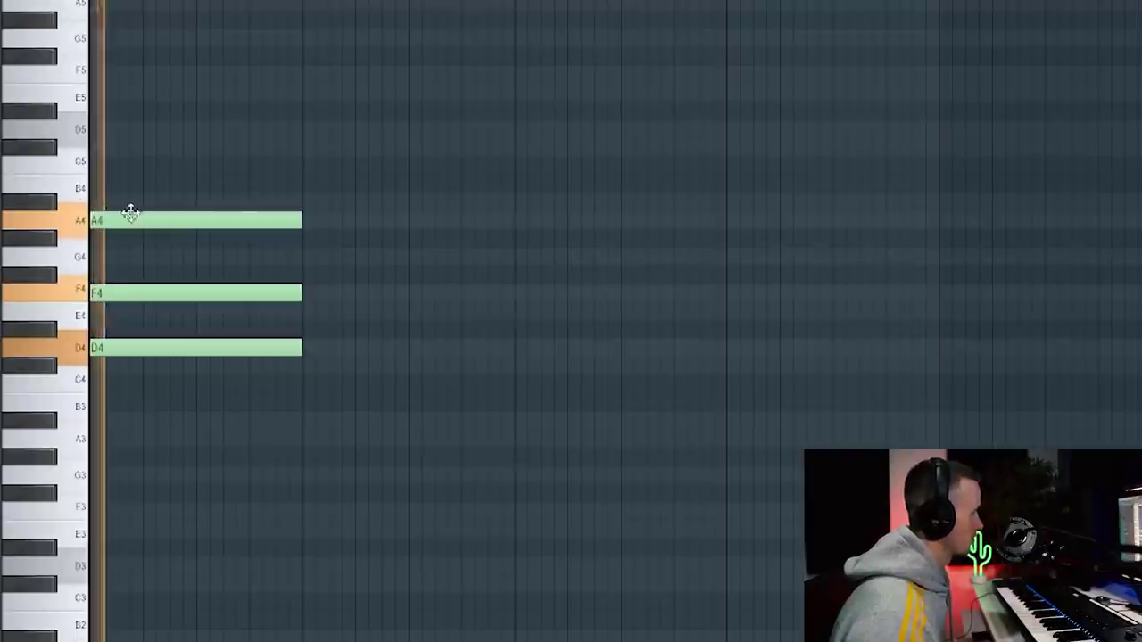
{"action": "key", "text": "space"}
Raise F4 an octave to F5, stagger A4 and F5 later, and trim them to end with D4
{"action": "left_click", "coordinate": [173, 290]}
{"action": "key", "text": "ctrl+Up"}
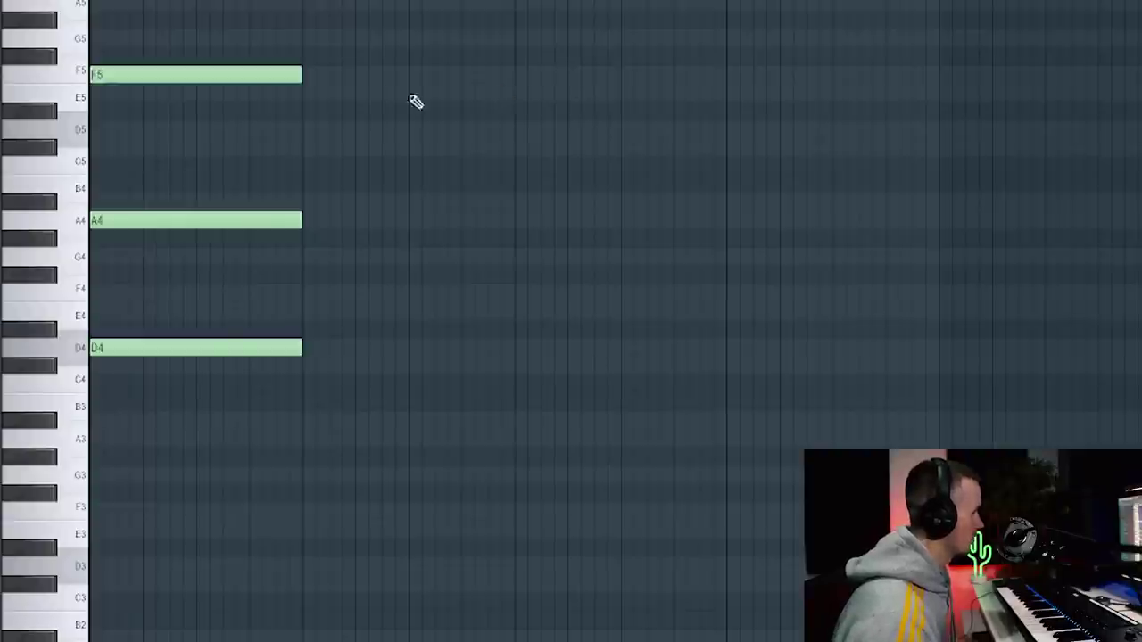
{"action": "left_click_drag", "start_coordinate": [121, 219], "coordinate": [157, 220]}
{"action": "key", "text": "space"}
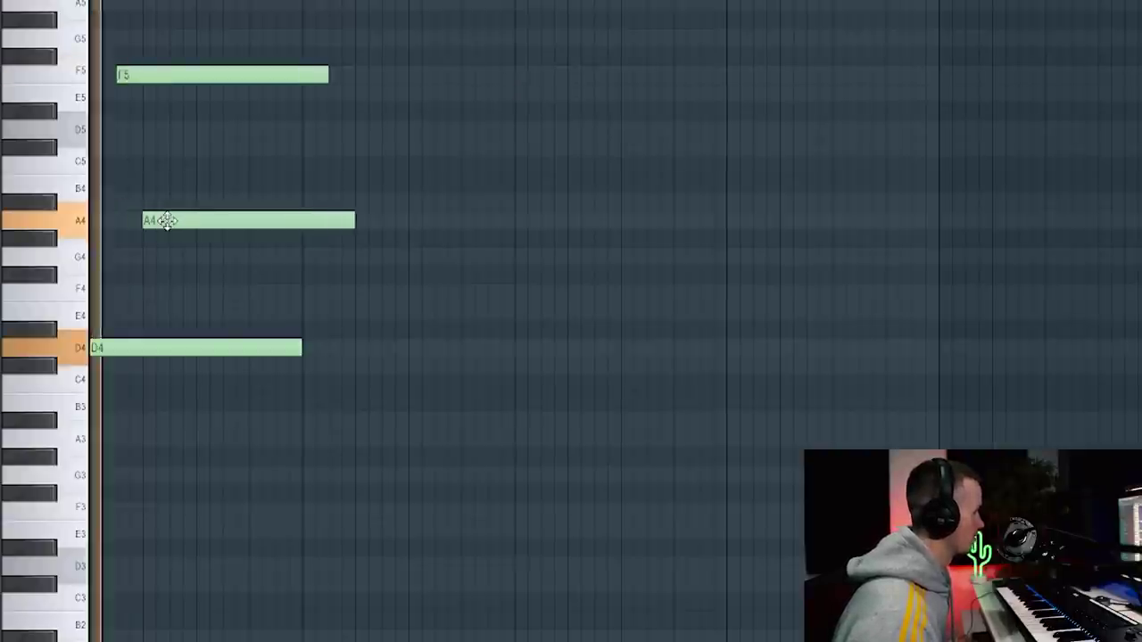
{"action": "key", "text": "space"}
{"action": "left_click_drag", "start_coordinate": [158, 77], "coordinate": [146, 76]}
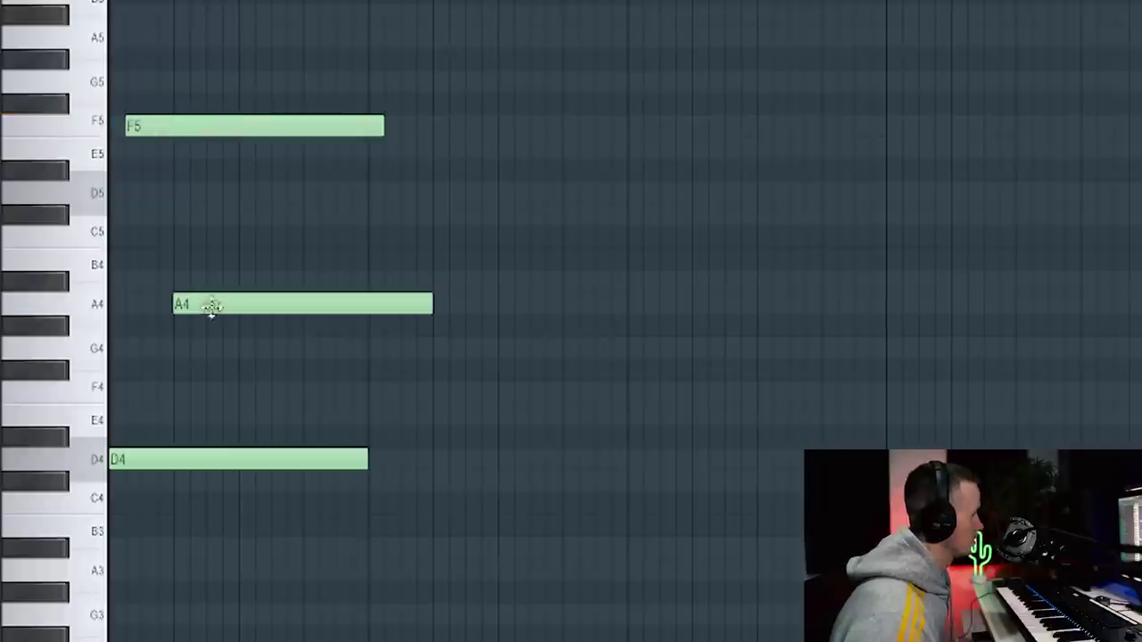
{"action": "key", "text": "space"}
{"action": "key", "text": "space"}
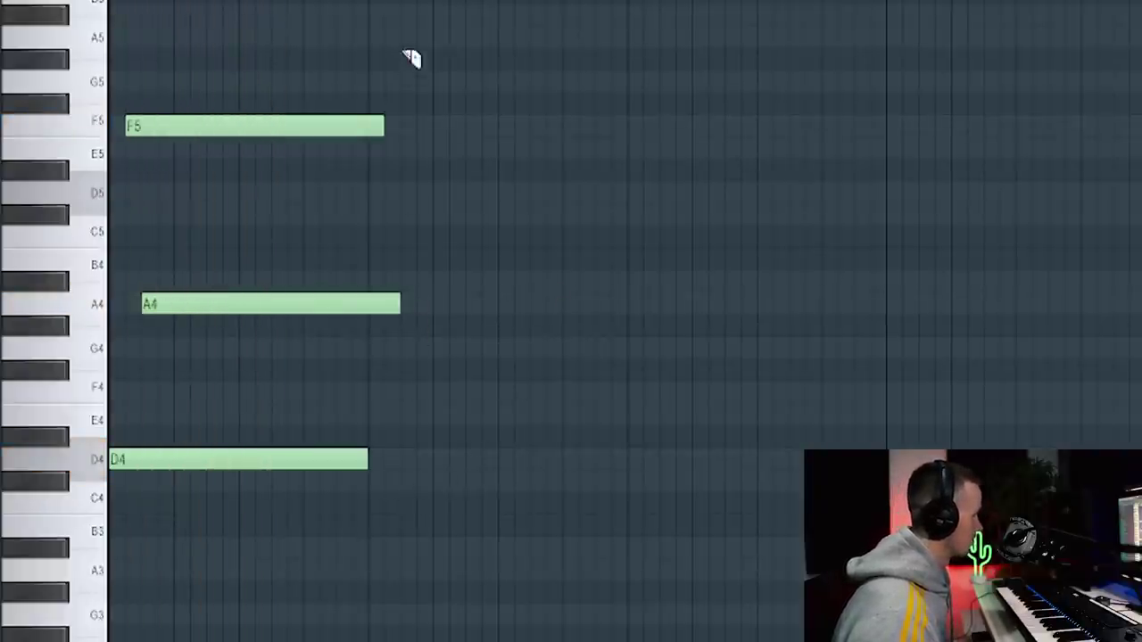
{"action": "mouse_move", "coordinate": [399, 578]}
{"action": "left_mouse_down"}
{"action": "mouse_move", "coordinate": [382, 577]}
{"action": "mouse_move", "coordinate": [370, 541]}
{"action": "mouse_move", "coordinate": [381, 575]}
{"action": "left_mouse_up"}
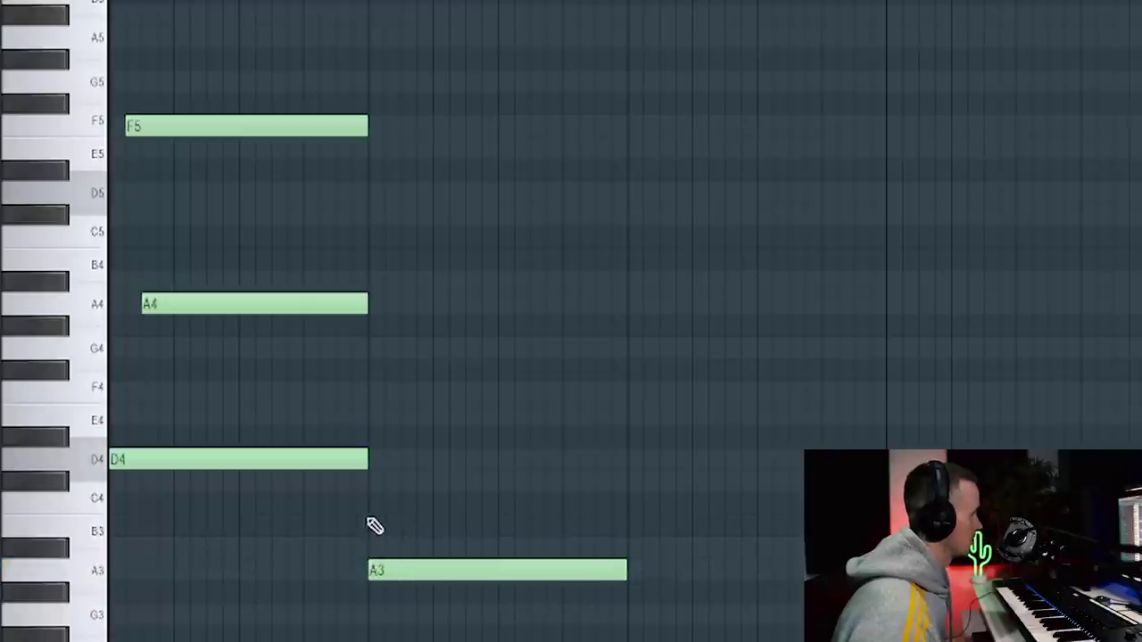
Add the second chord A3, E4, C#4, raise C#4 to C#5 and stagger its notes
{"action": "left_click_drag", "start_coordinate": [371, 480], "coordinate": [371, 480]}
{"action": "left_click", "coordinate": [384, 419]}
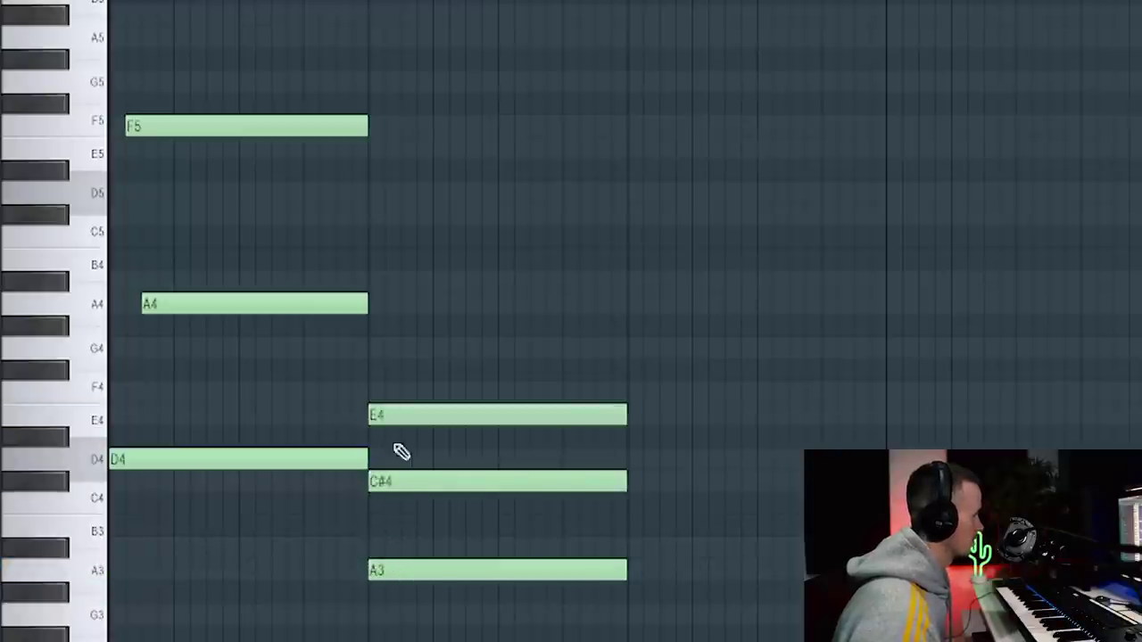
{"action": "key", "text": "ctrl+Up"}
{"action": "left_click", "coordinate": [407, 214]}
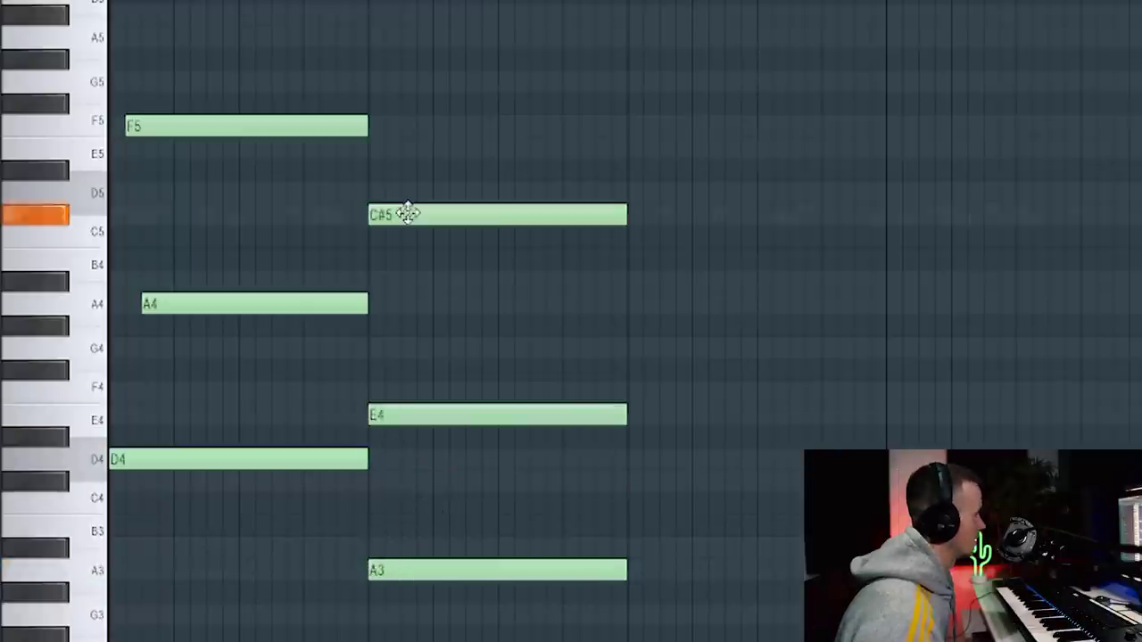
{"action": "left_click_drag", "start_coordinate": [411, 413], "coordinate": [434, 406]}
{"action": "key", "text": "space"}
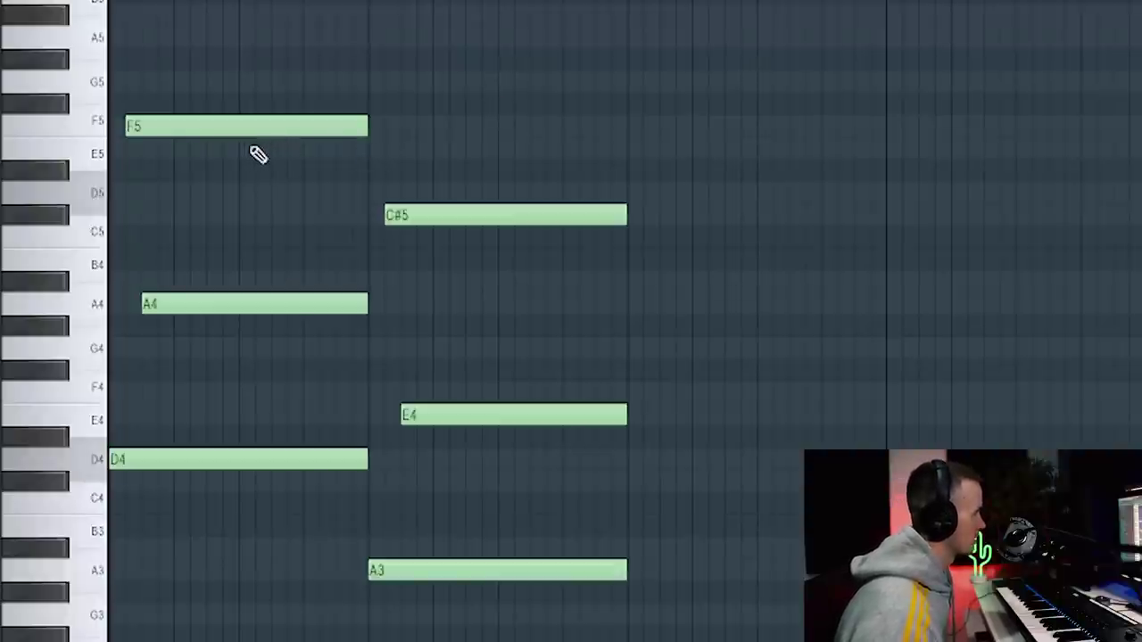
{"action": "key", "text": "space"}
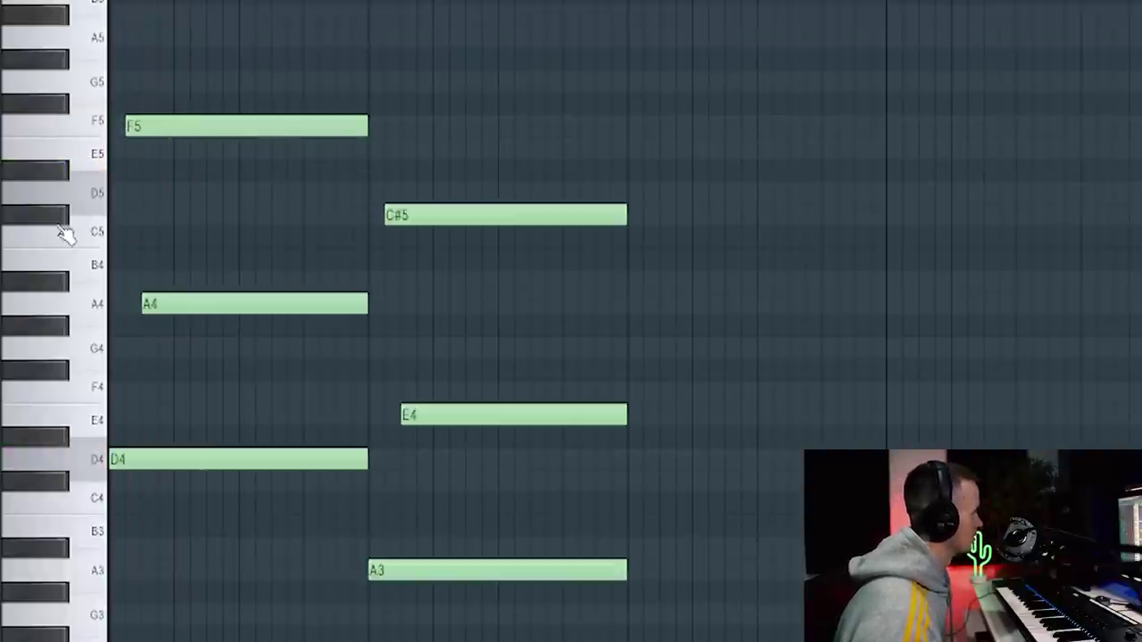
Add a short E5–D5–A#4–A4 run after the first chord, shortening F5 and splitting A4
{"action": "left_click", "coordinate": [221, 153]}
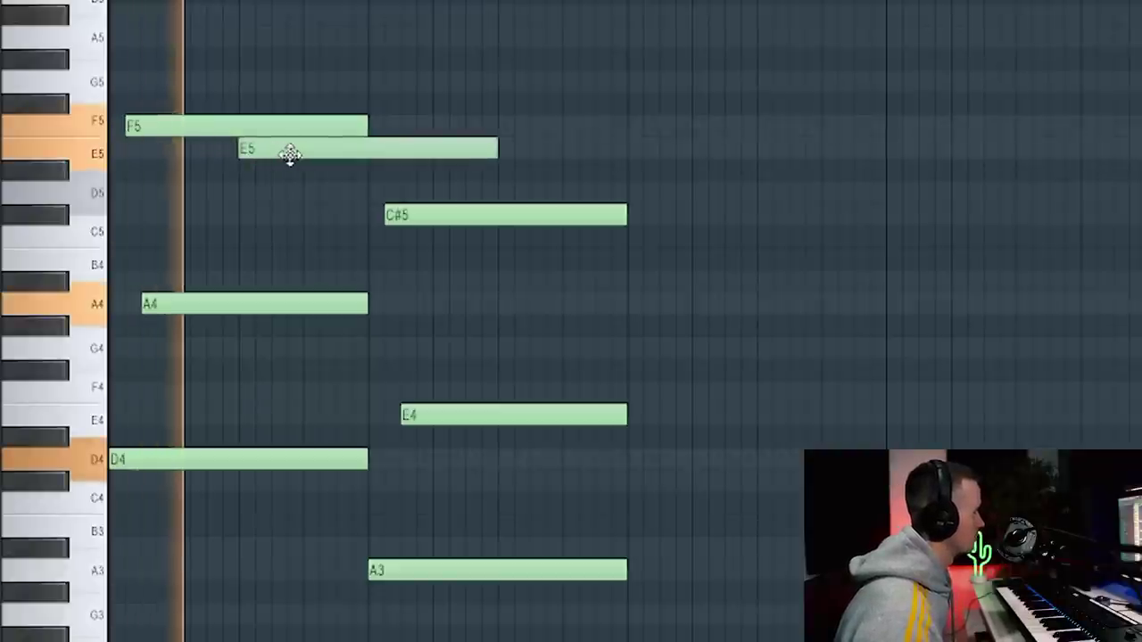
{"action": "left_click_drag", "start_coordinate": [290, 154], "coordinate": [259, 155]}
{"action": "left_click_drag", "start_coordinate": [367, 127], "coordinate": [223, 132]}
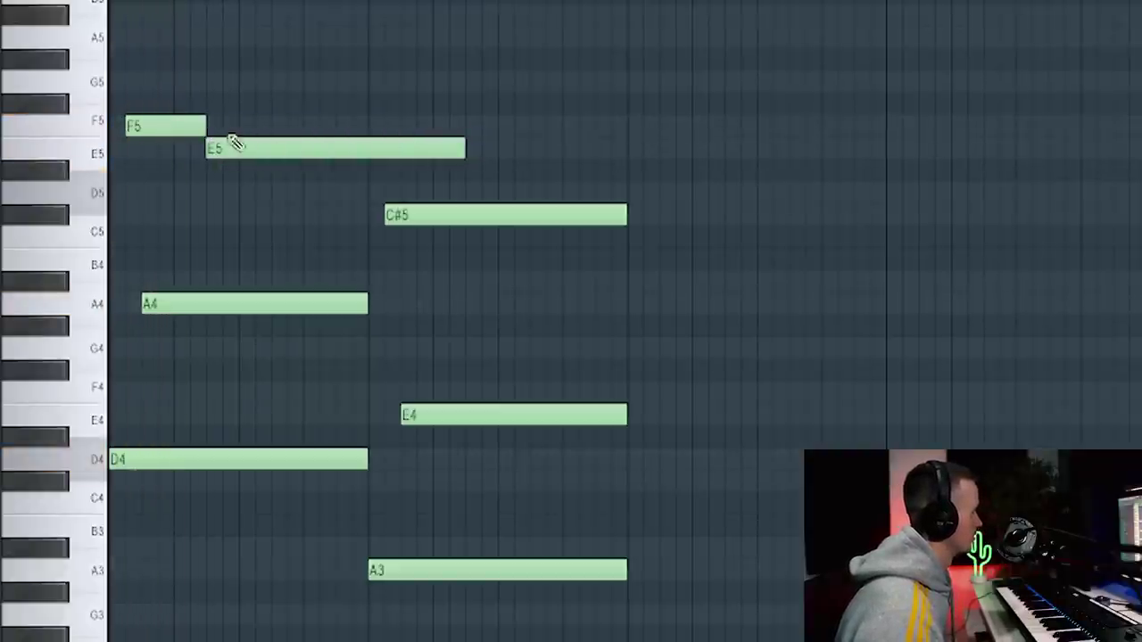
{"action": "key", "text": "space"}
{"action": "key", "text": "space"}
{"action": "key", "text": "space"}
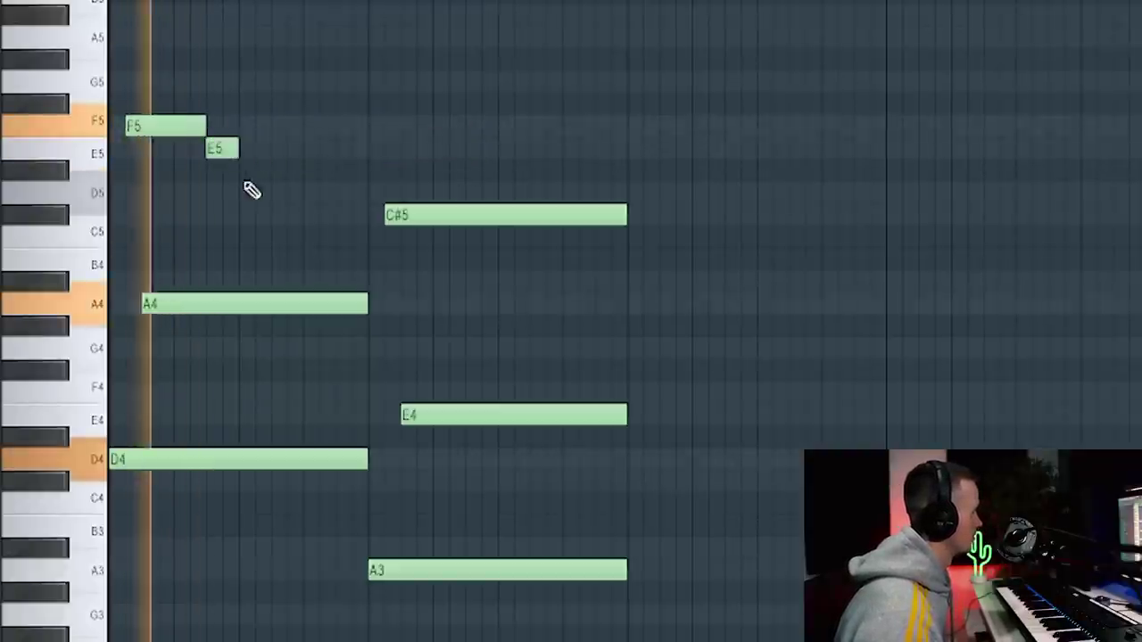
{"action": "left_click", "coordinate": [253, 193]}
{"action": "left_click", "coordinate": [275, 215]}
{"action": "left_click_drag", "start_coordinate": [300, 225], "coordinate": [310, 309]}
{"action": "left_click", "coordinate": [308, 308]}
{"action": "key", "text": "space"}
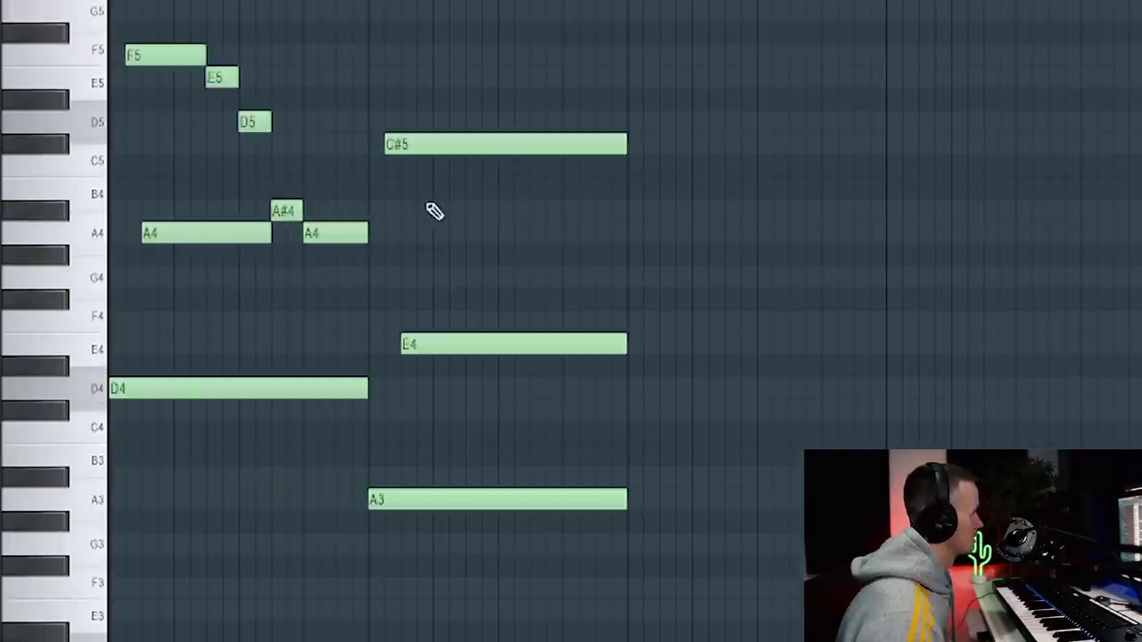
{"action": "key", "text": "space"}
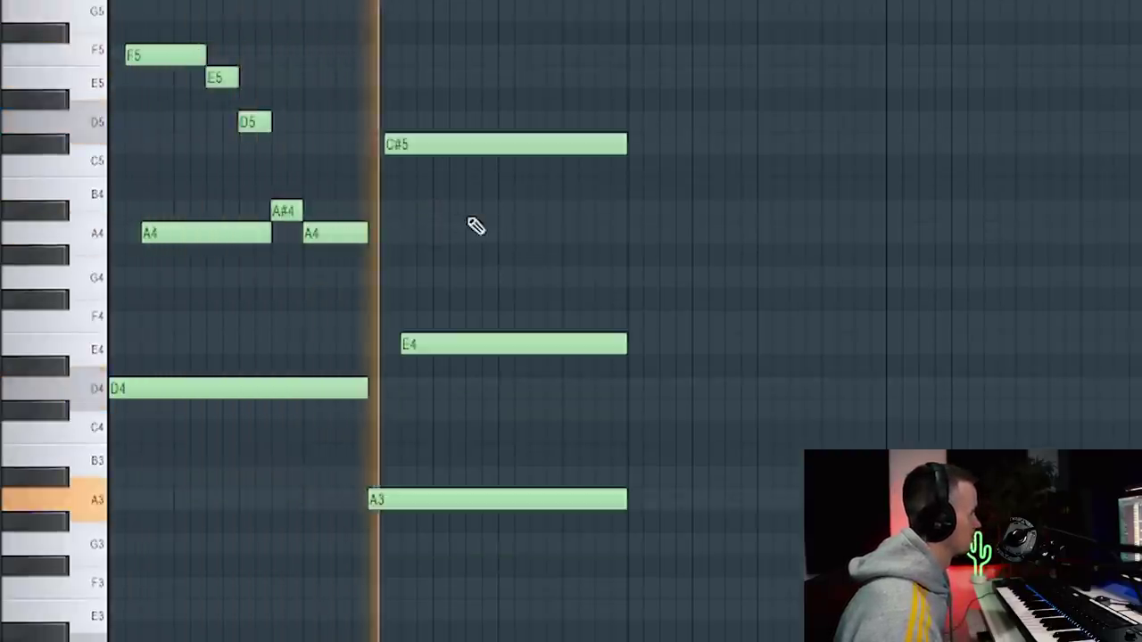
Add A#4, A4, G4 and F4 after the second chord, extending F4 to the bar end
{"action": "left_click", "coordinate": [471, 212]}
{"action": "left_click", "coordinate": [504, 233]}
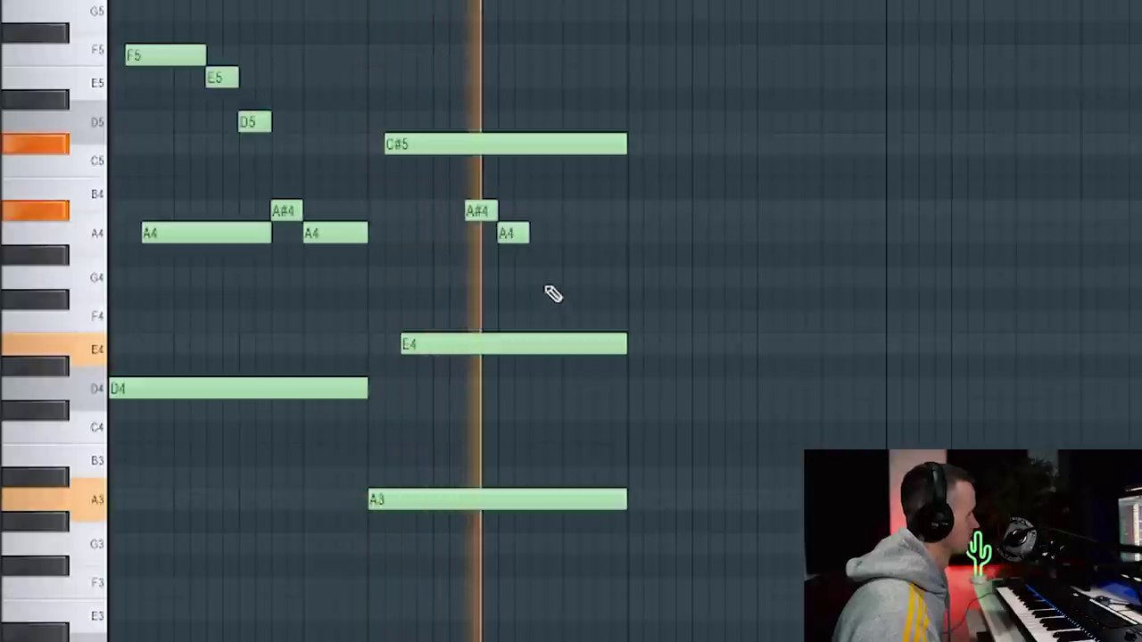
{"action": "left_click", "coordinate": [537, 277]}
{"action": "key", "text": "space"}
{"action": "left_click_drag", "start_coordinate": [593, 322], "coordinate": [628, 322]}
{"action": "key", "text": "space"}
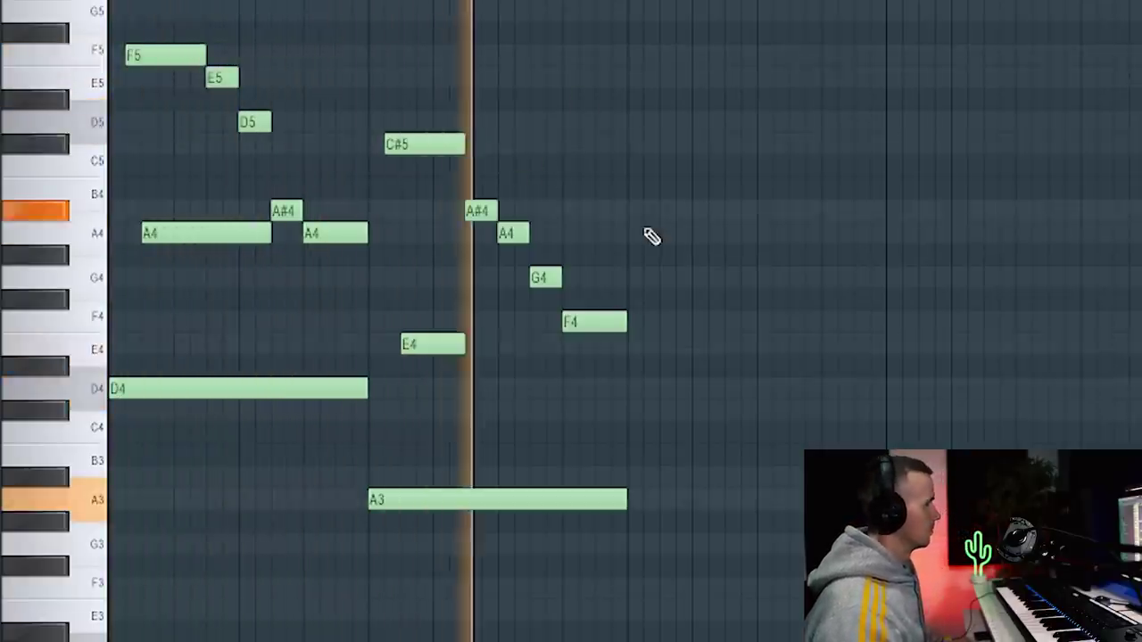
Copy the whole phrase right after itself and shorten the repeated C#5 to half length
{"action": "key", "text": "space"}
{"action": "key", "text": "ctrl+a"}
{"action": "left_click_drag", "start_coordinate": [152, 390], "coordinate": [665, 407]}
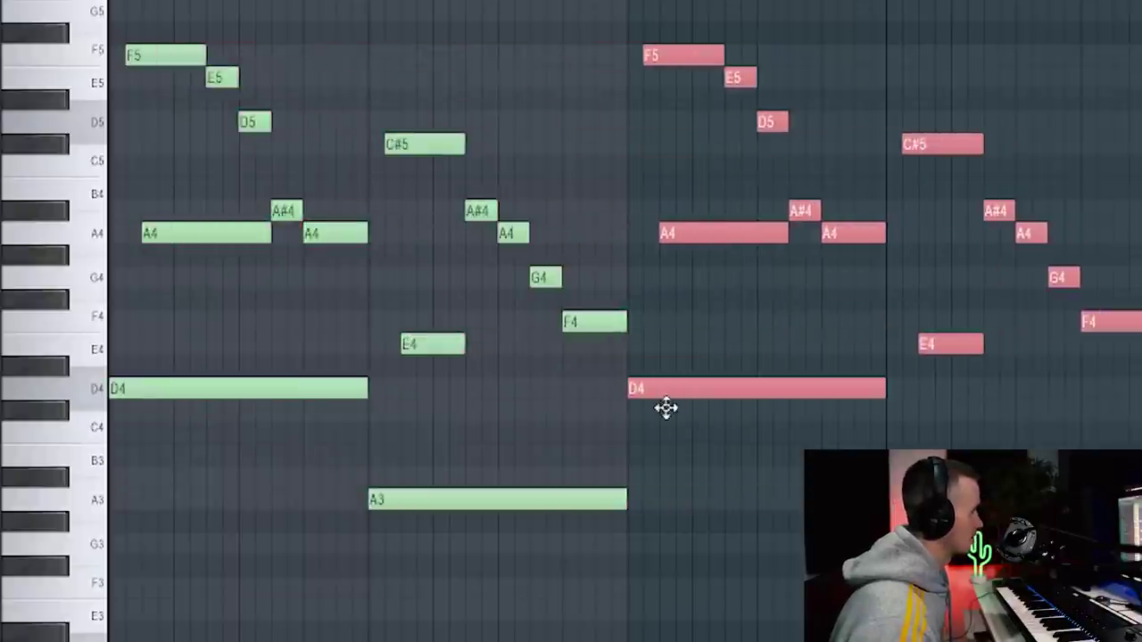
{"action": "key", "text": "ctrl+d"}
{"action": "key", "text": "space"}
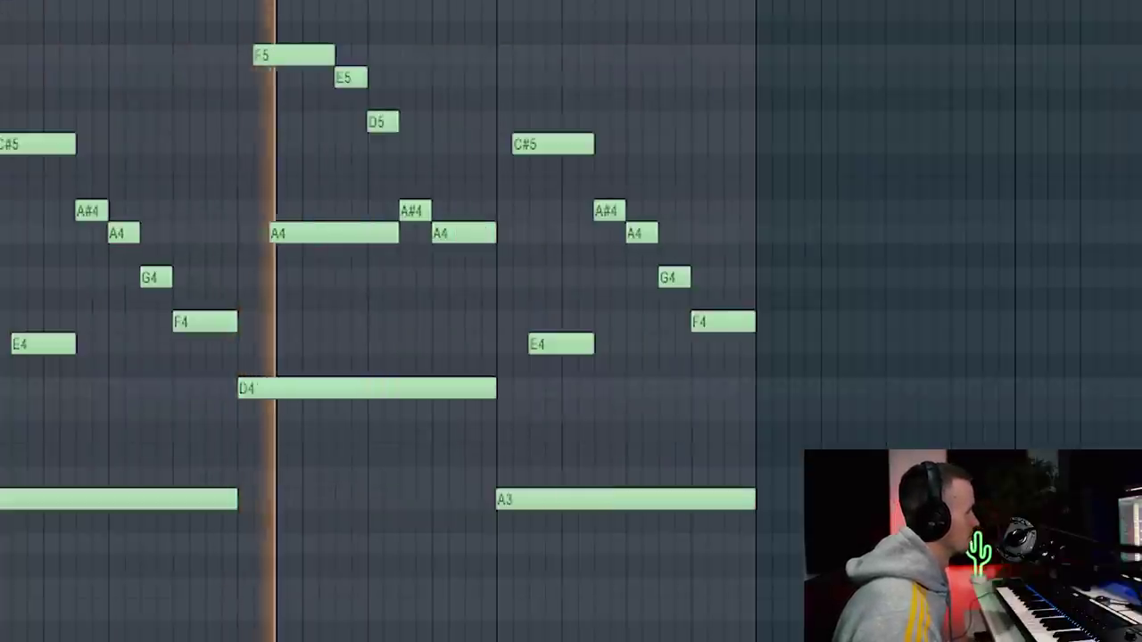
{"action": "key", "text": "space"}
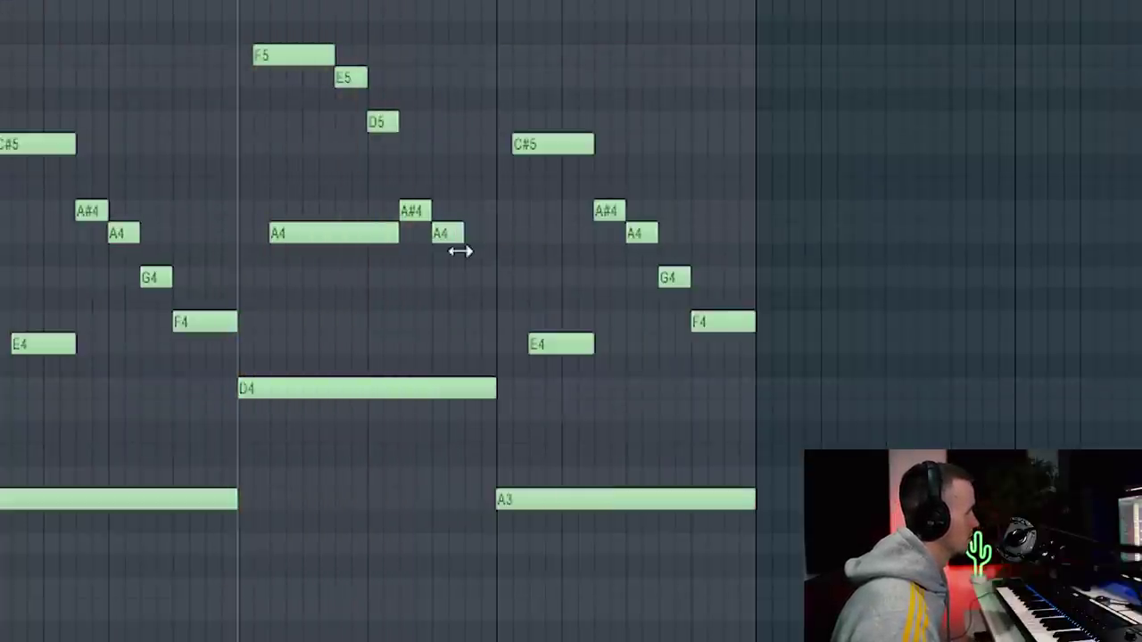
{"action": "left_click_drag", "start_coordinate": [485, 150], "coordinate": [469, 143]}
{"action": "key", "text": "space"}
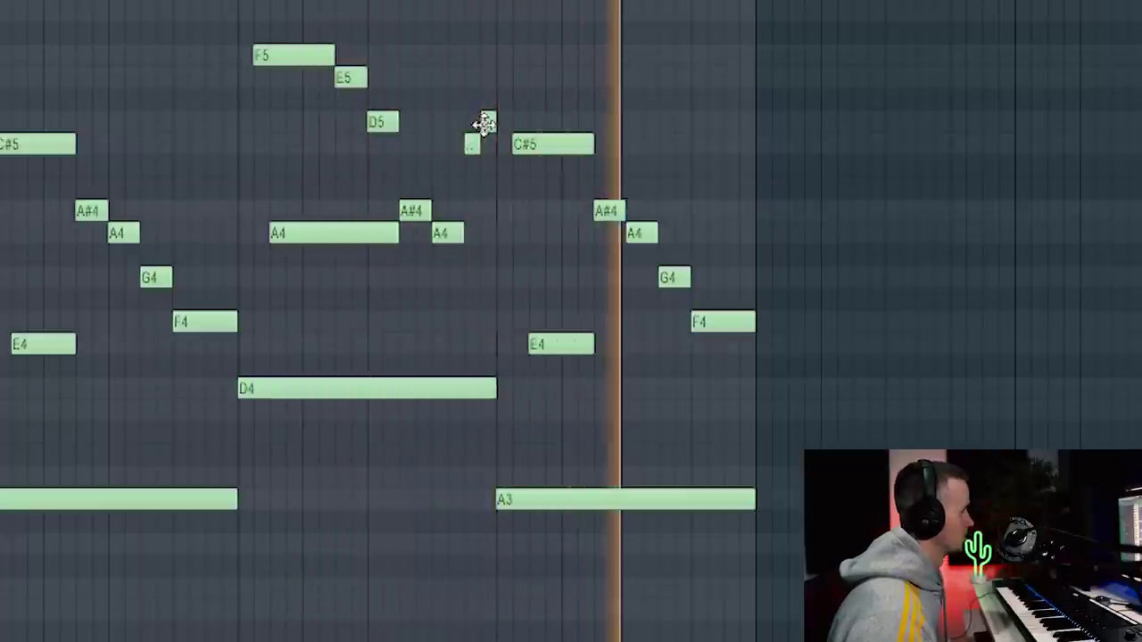
{"action": "key", "text": "space"}
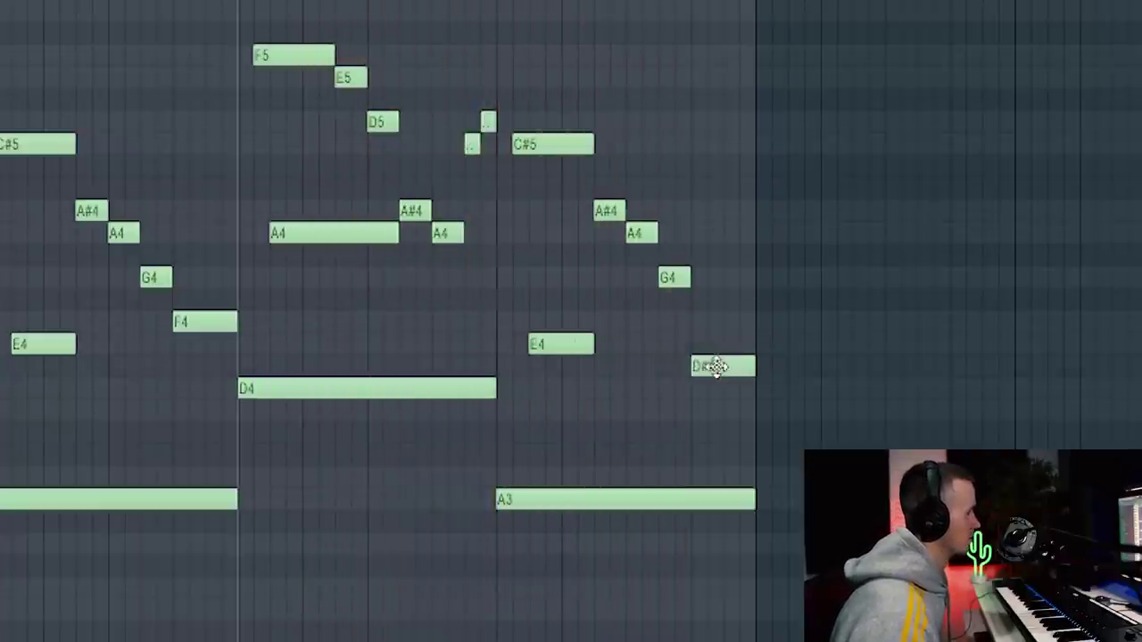
{"action": "key", "text": "space"}
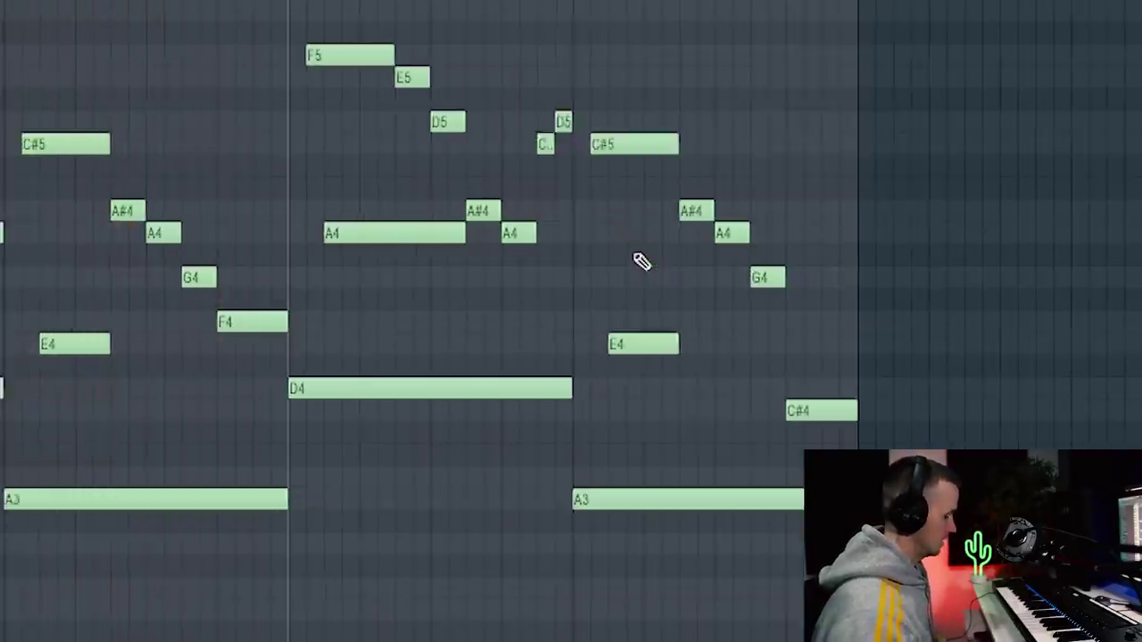
Duplicate the phrase again with Ctrl+B and end it with a rising A5–A#5–D6–C#6 run
{"action": "key", "text": "ctrl+a"}
{"action": "key", "text": "ctrl+b"}
{"action": "key", "text": "ctrl+b"}
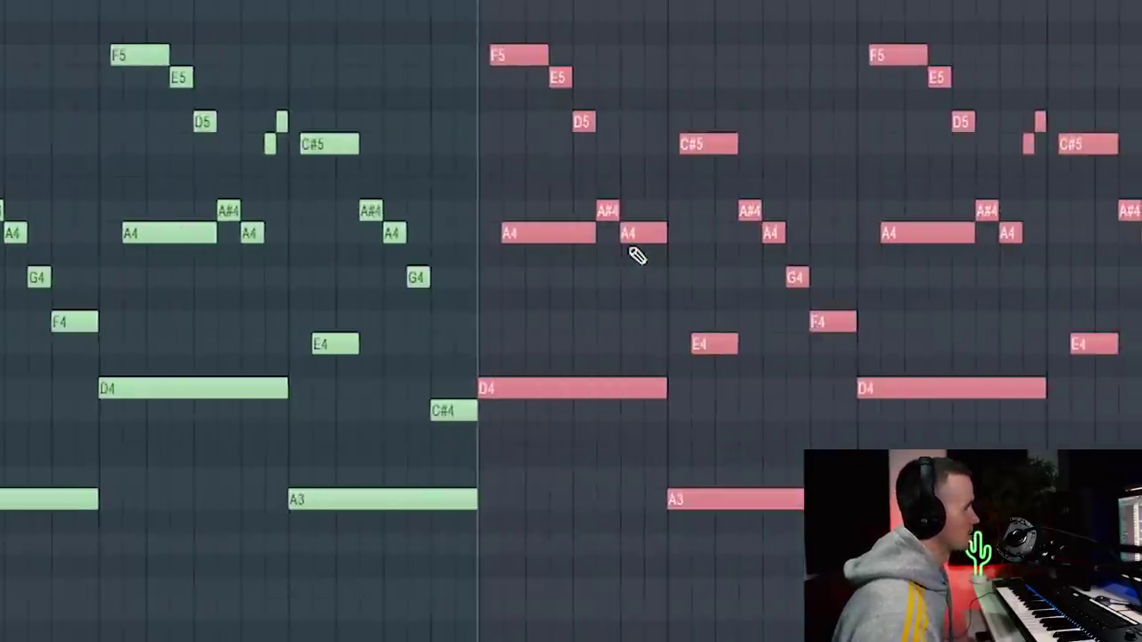
{"action": "scroll", "coordinate": [726, 395], "scroll_direction": "up", "scroll_amount": 3}
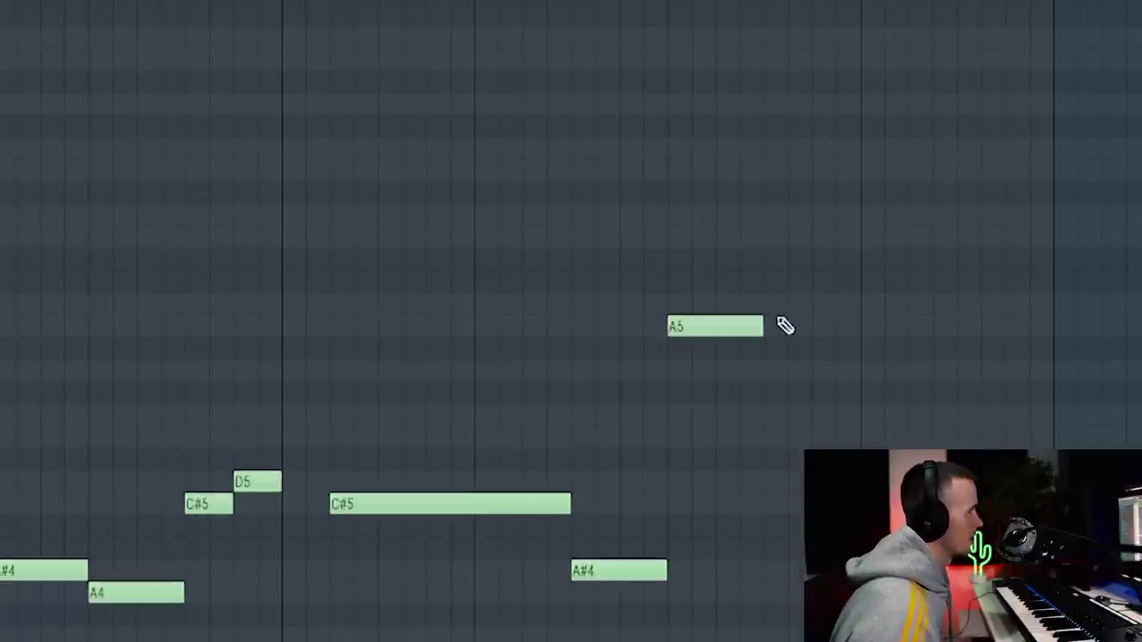
{"action": "left_click", "coordinate": [969, 215]}
{"action": "key", "text": "space"}
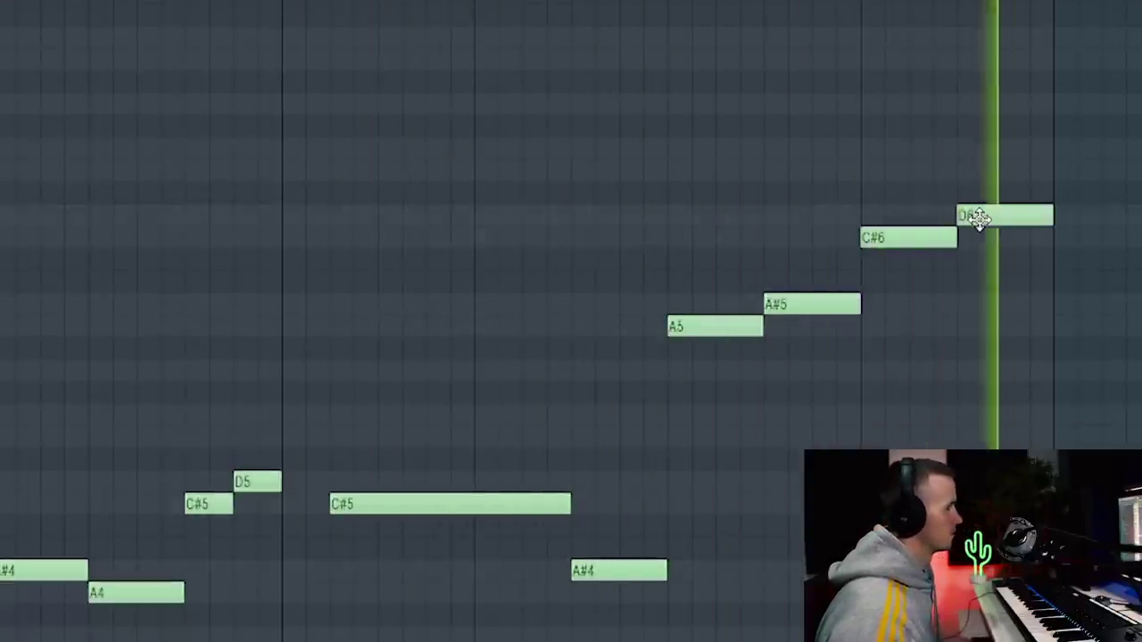
{"action": "key", "text": "space"}
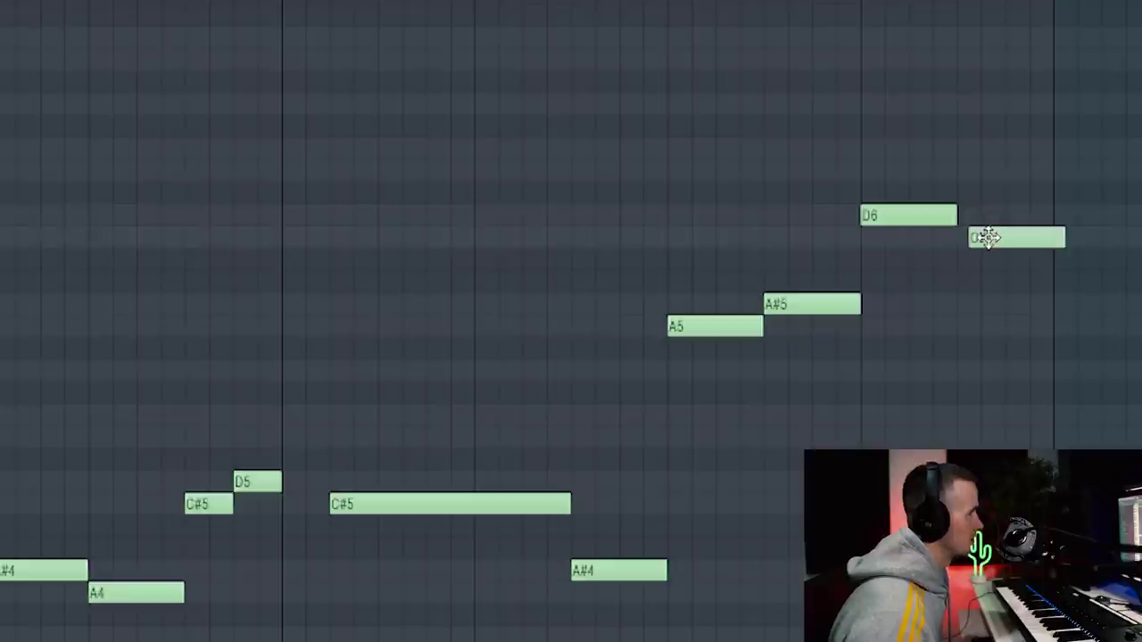
{"action": "left_click_drag", "start_coordinate": [986, 236], "coordinate": [973, 236]}
{"action": "key", "text": "space"}
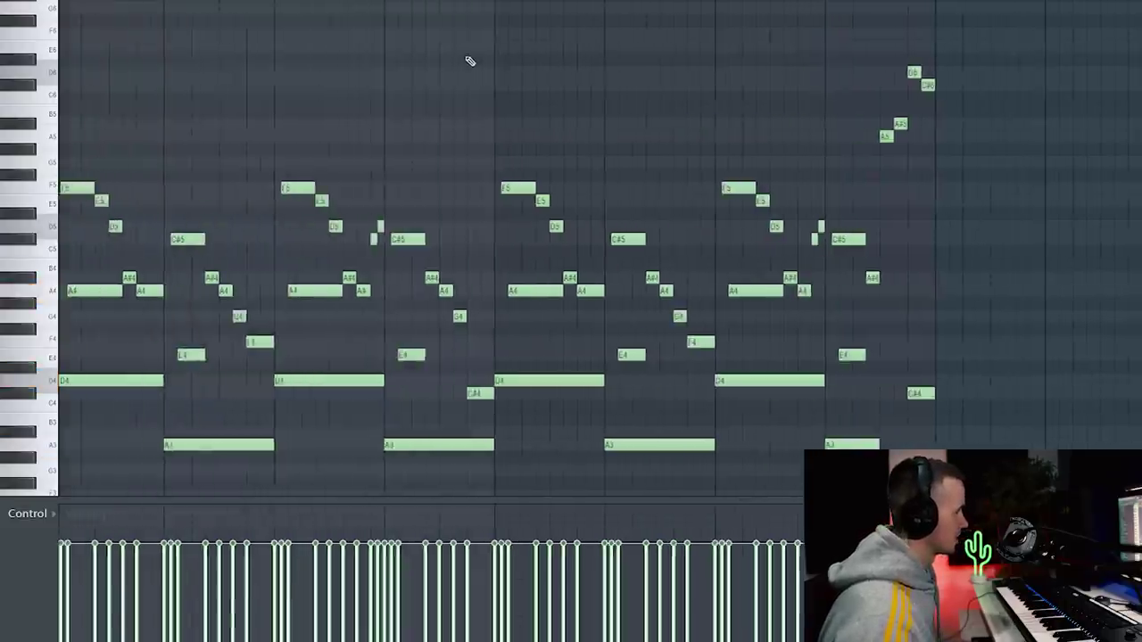
Select every guitar note, randomize their velocities with the Randomizer (Alt+R), and play it back
{"action": "key", "text": "ctrl+a"}
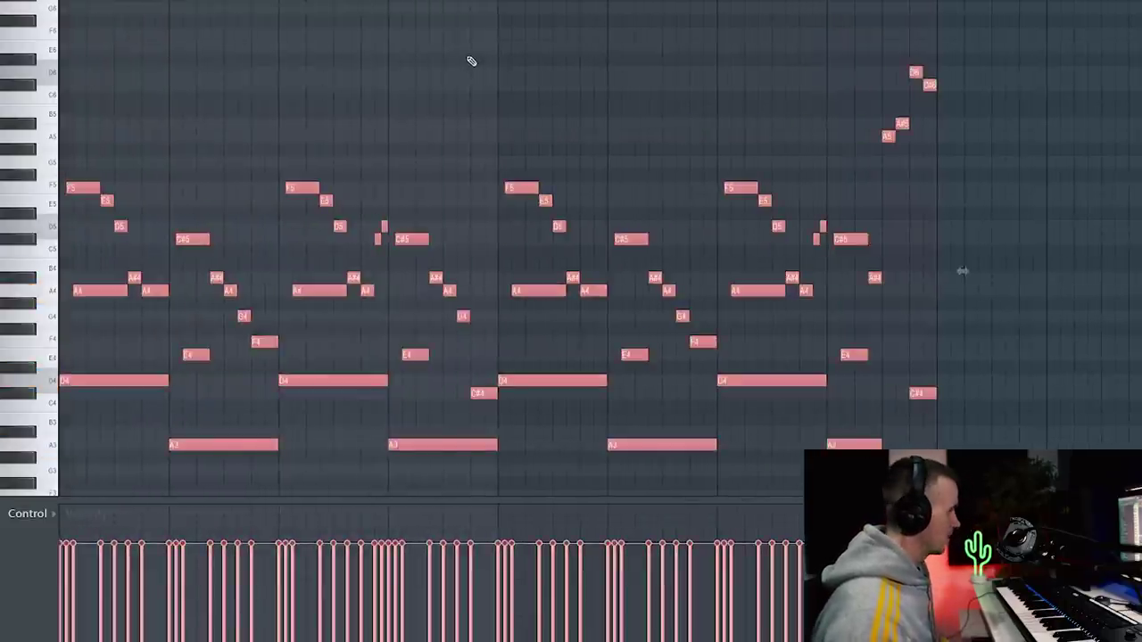
{"action": "key", "text": "alt+r"}
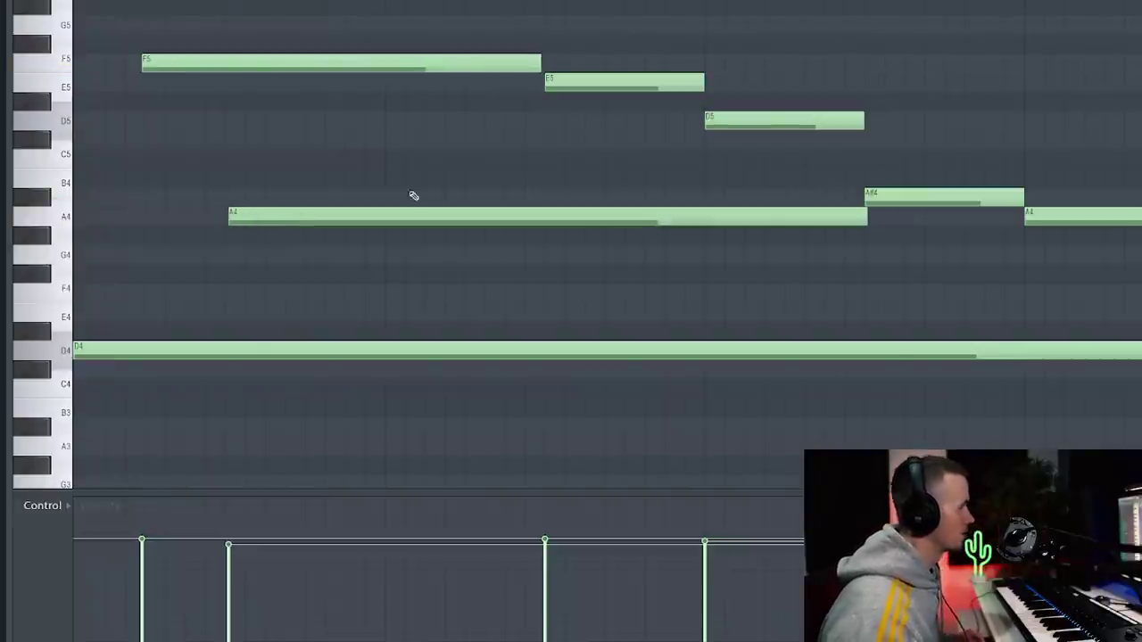
{"action": "key", "text": "space"}
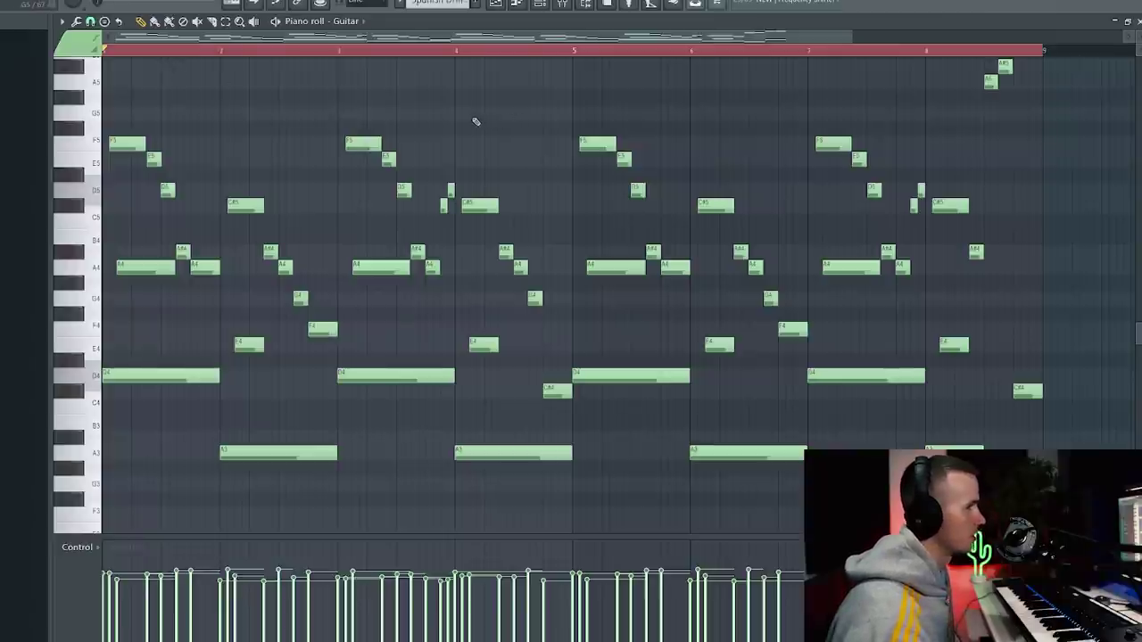
Play back the eight-bar guitar melody while zooming the piano roll in and out
{"action": "key", "text": "space"}
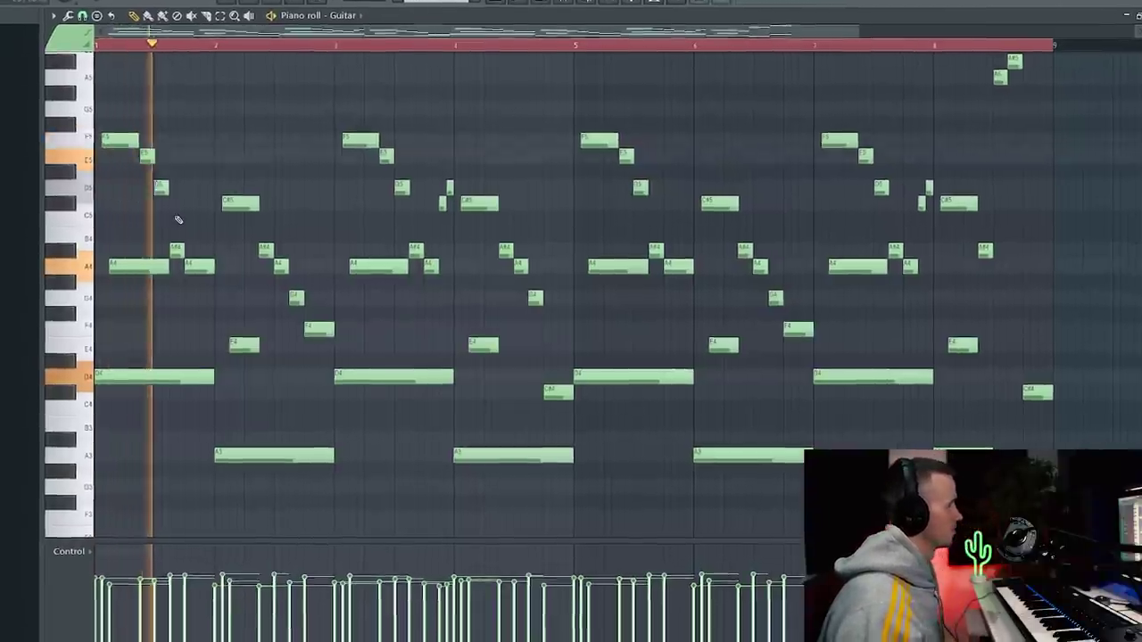
{"action": "scroll", "coordinate": [262, 199], "scroll_direction": "up", "scroll_amount": 5}
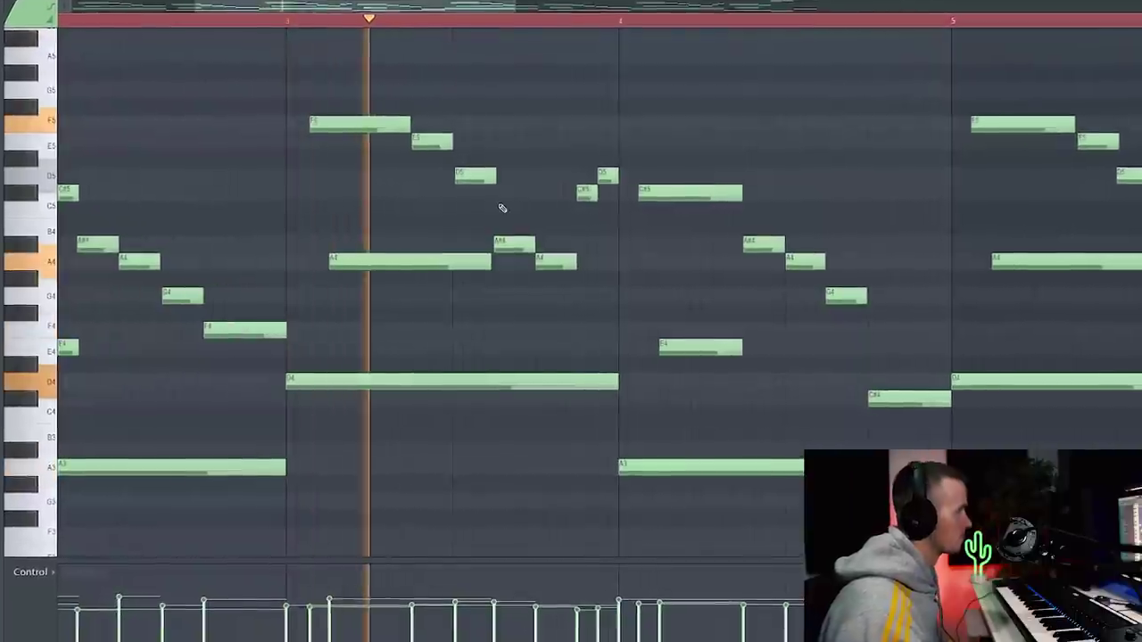
{"action": "scroll", "coordinate": [382, 199], "scroll_direction": "up", "scroll_amount": 3}
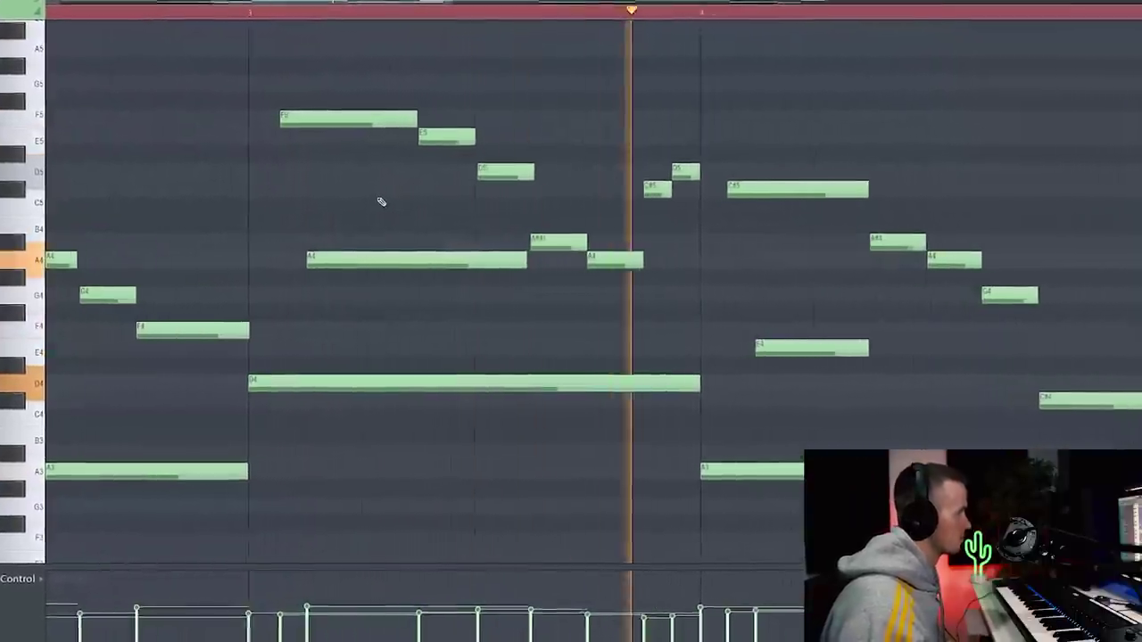
{"action": "scroll", "coordinate": [377, 199], "scroll_direction": "down", "scroll_amount": 4}
{"action": "scroll", "coordinate": [652, 224], "scroll_direction": "down", "scroll_amount": 3}
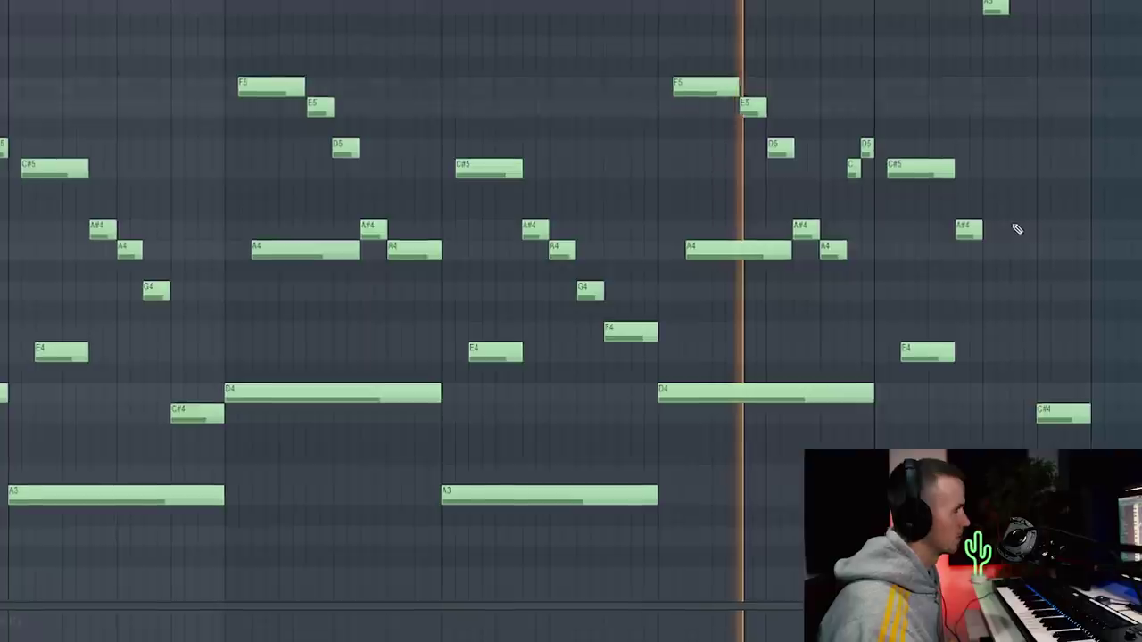
{"action": "scroll", "coordinate": [1034, 227], "scroll_direction": "up", "scroll_amount": 1}
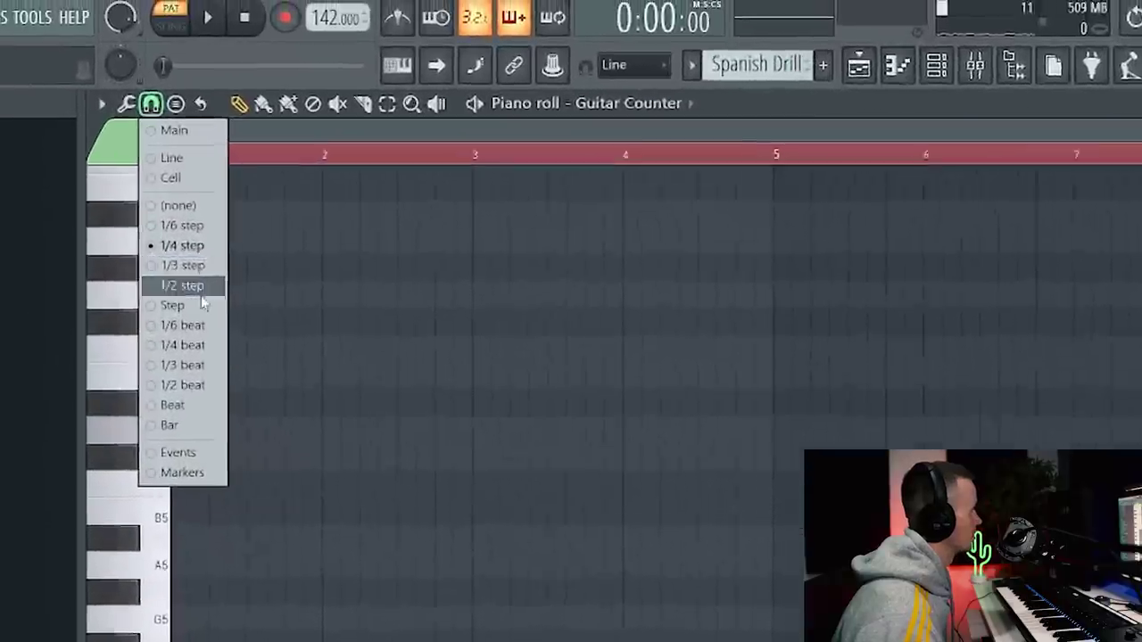
Set snap to 1/2 step and draw the high D6, C#6, A5 and G5 counter melody notes
{"action": "left_click", "coordinate": [208, 387]}
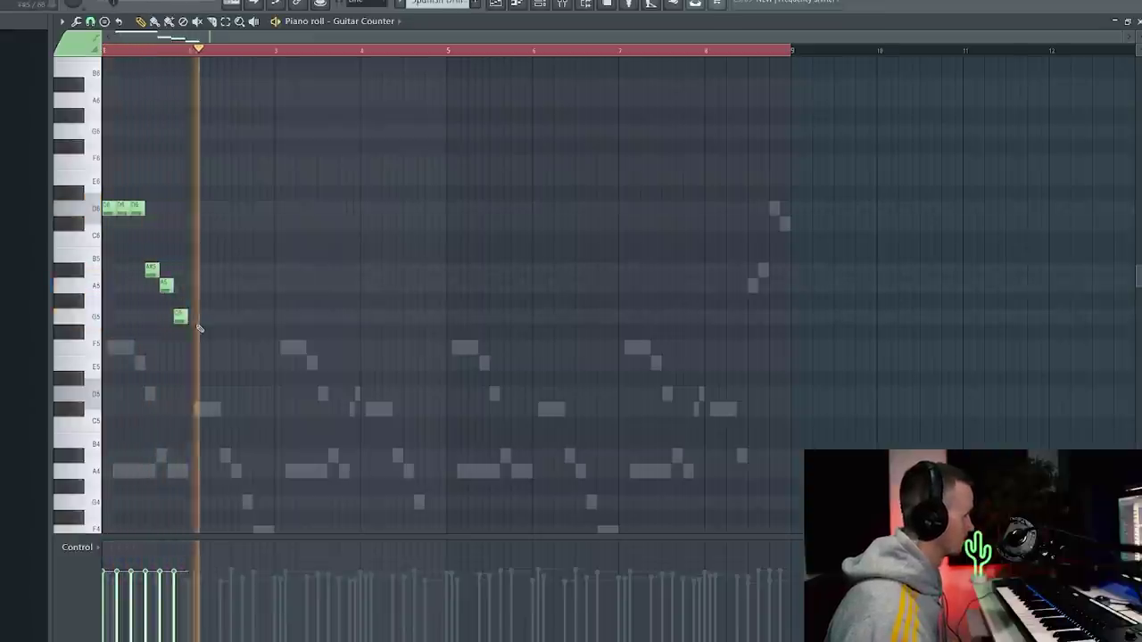
{"action": "left_click", "coordinate": [230, 285]}
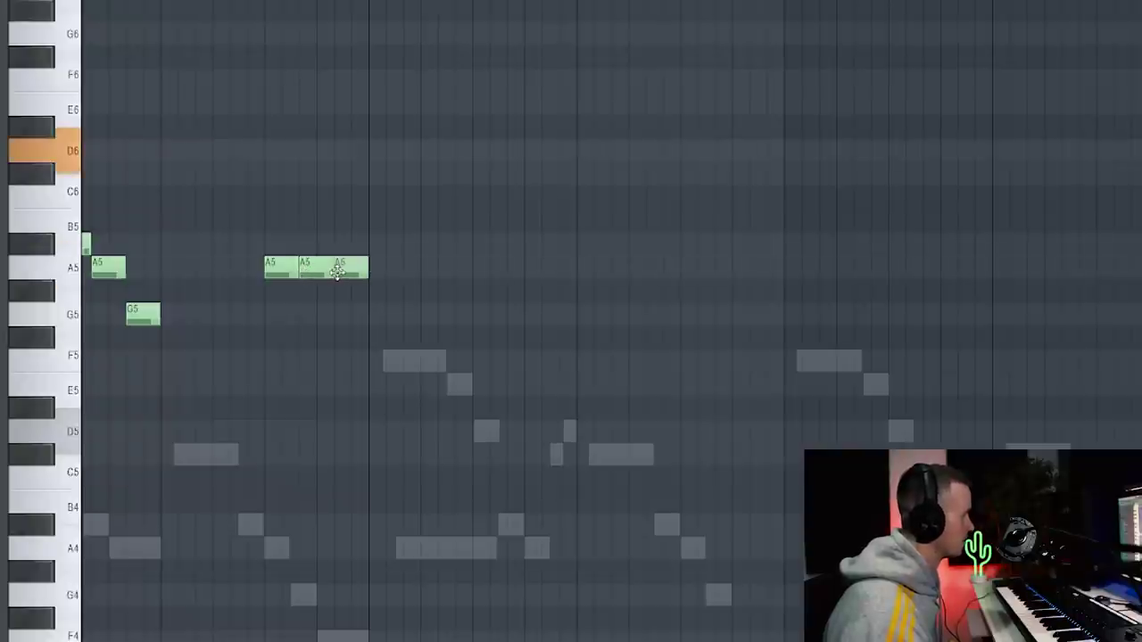
{"action": "scroll", "coordinate": [337, 273], "scroll_direction": "down", "scroll_amount": 2}
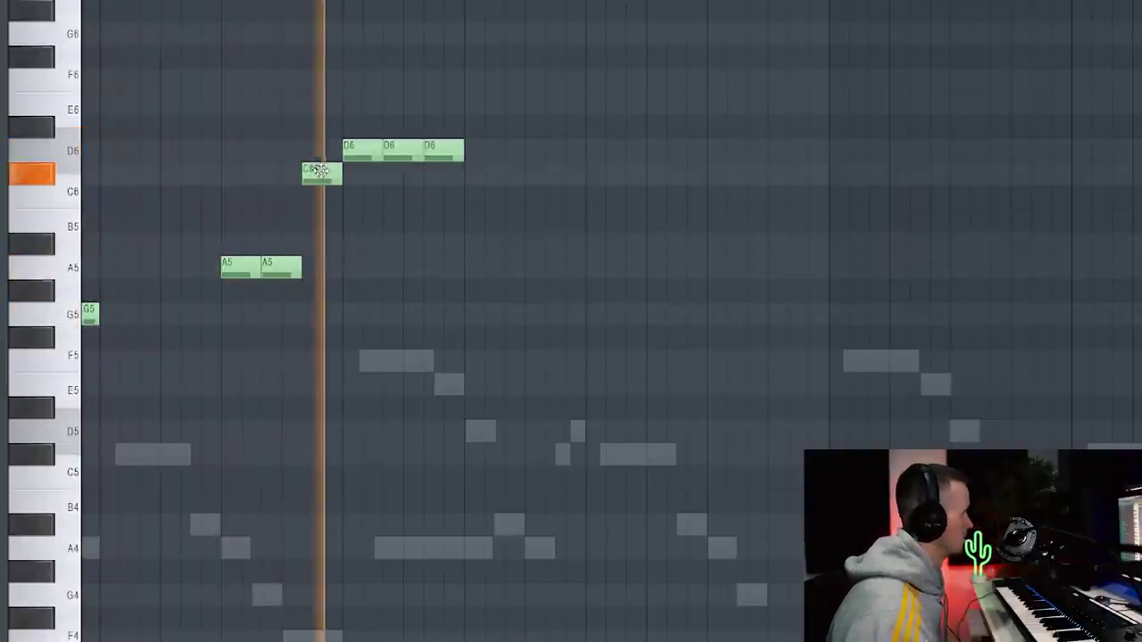
{"action": "scroll", "coordinate": [323, 173], "scroll_direction": "down", "scroll_amount": 1}
{"action": "scroll", "coordinate": [400, 214], "scroll_direction": "down", "scroll_amount": 1}
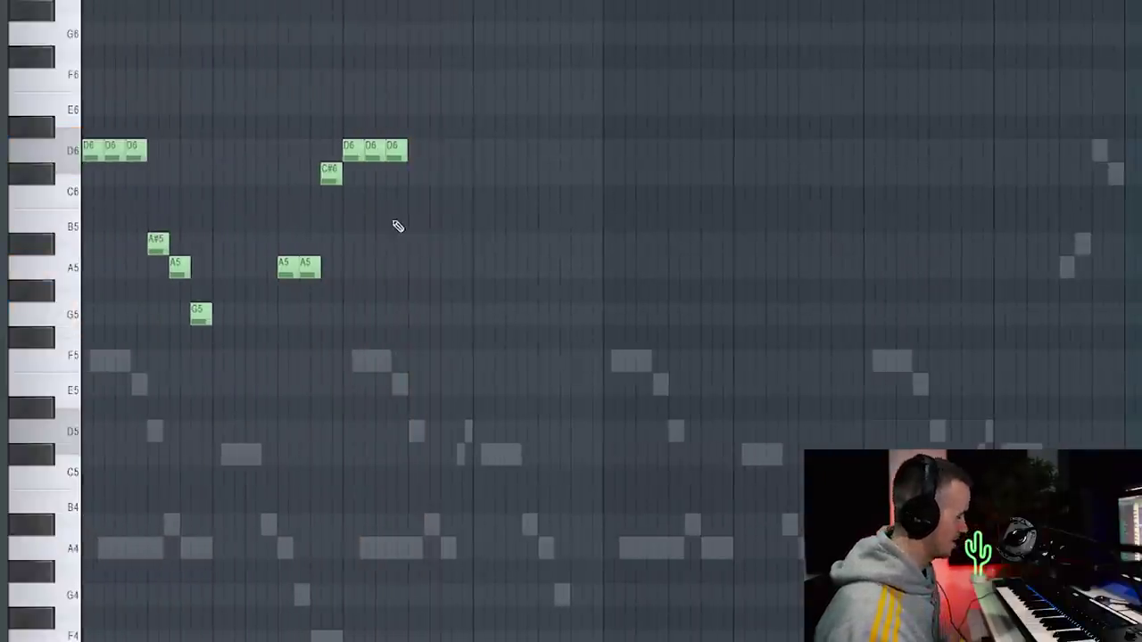
{"action": "scroll", "coordinate": [415, 252], "scroll_direction": "up", "scroll_amount": 2}
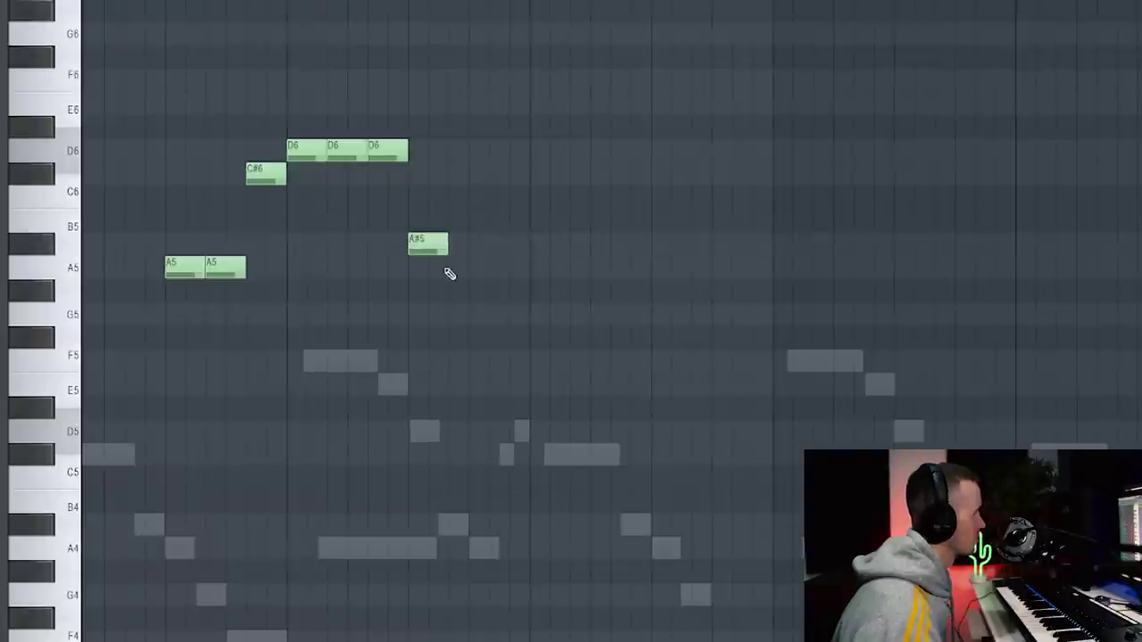
{"action": "scroll", "coordinate": [489, 317], "scroll_direction": "down", "scroll_amount": 2}
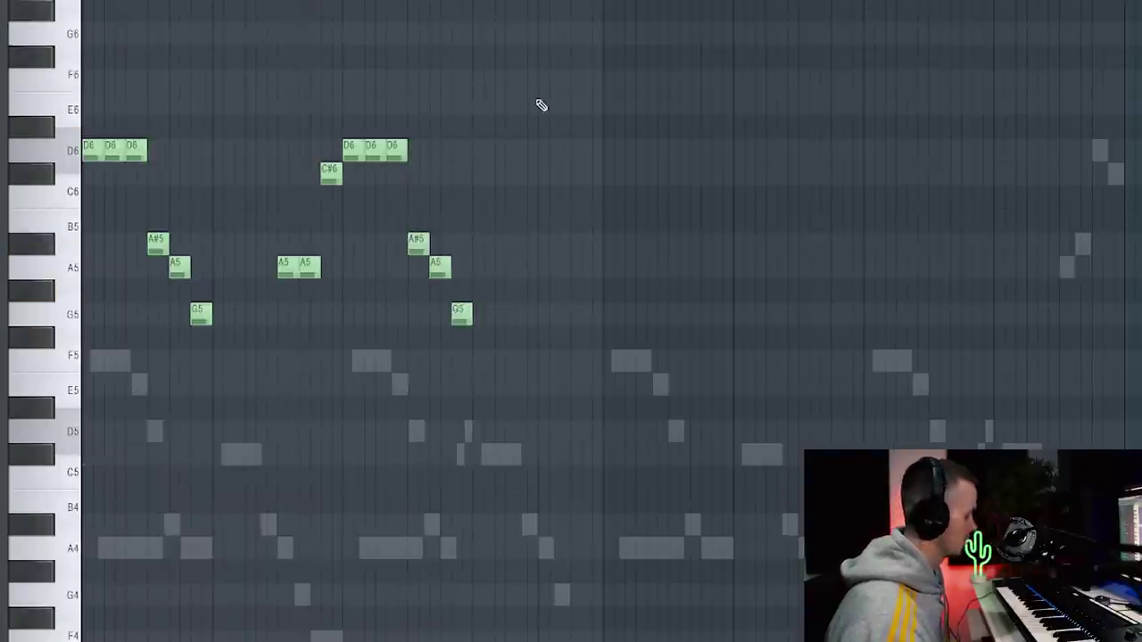
{"action": "scroll", "coordinate": [541, 106], "scroll_direction": "up", "scroll_amount": 2}
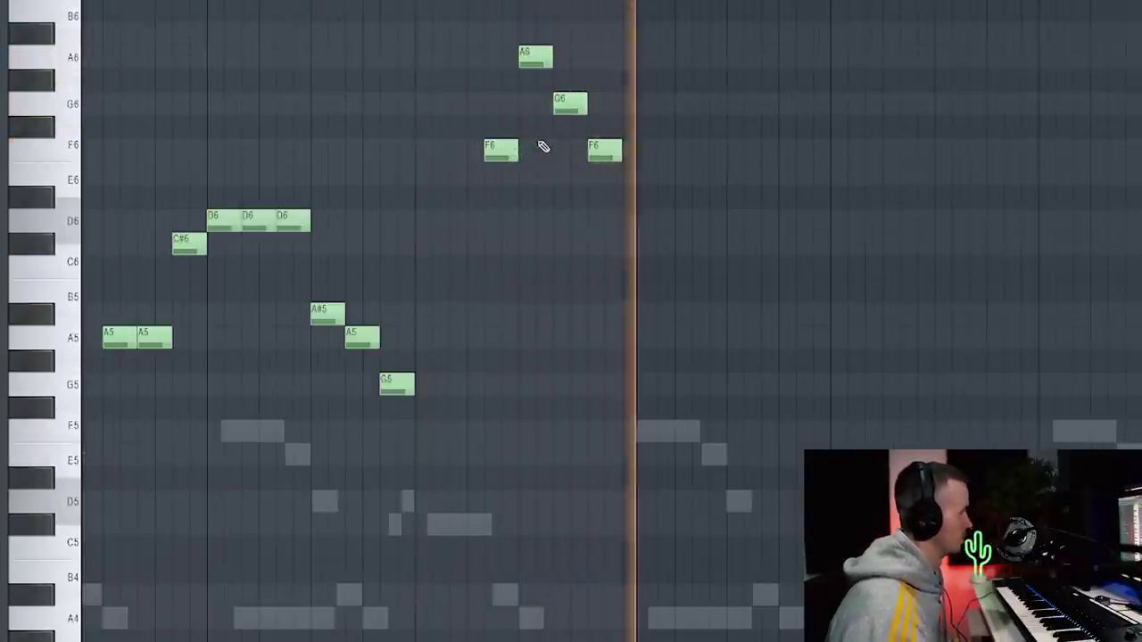
{"action": "scroll", "coordinate": [874, 247], "scroll_direction": "down", "scroll_amount": 3}
{"action": "scroll", "coordinate": [879, 260], "scroll_direction": "up", "scroll_amount": 2}
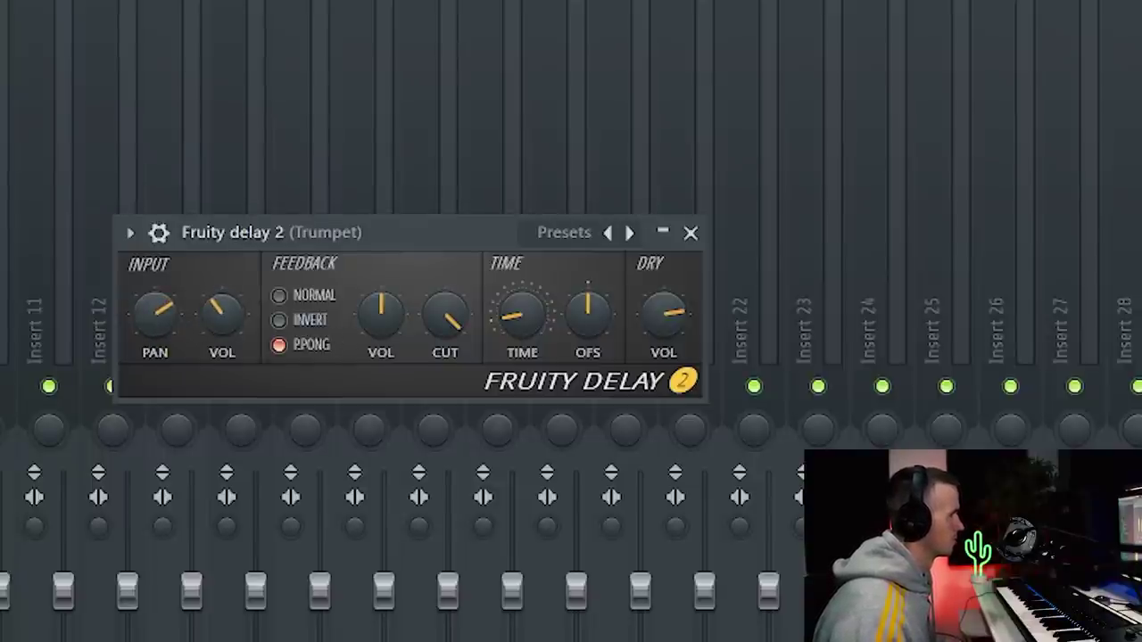
Close the delay, set ValhallaVintageVerb to 100% mix, 1.69 s decay, 200 Hz low cut, then select the Guitar mixer channel
{"action": "left_click", "coordinate": [693, 234]}
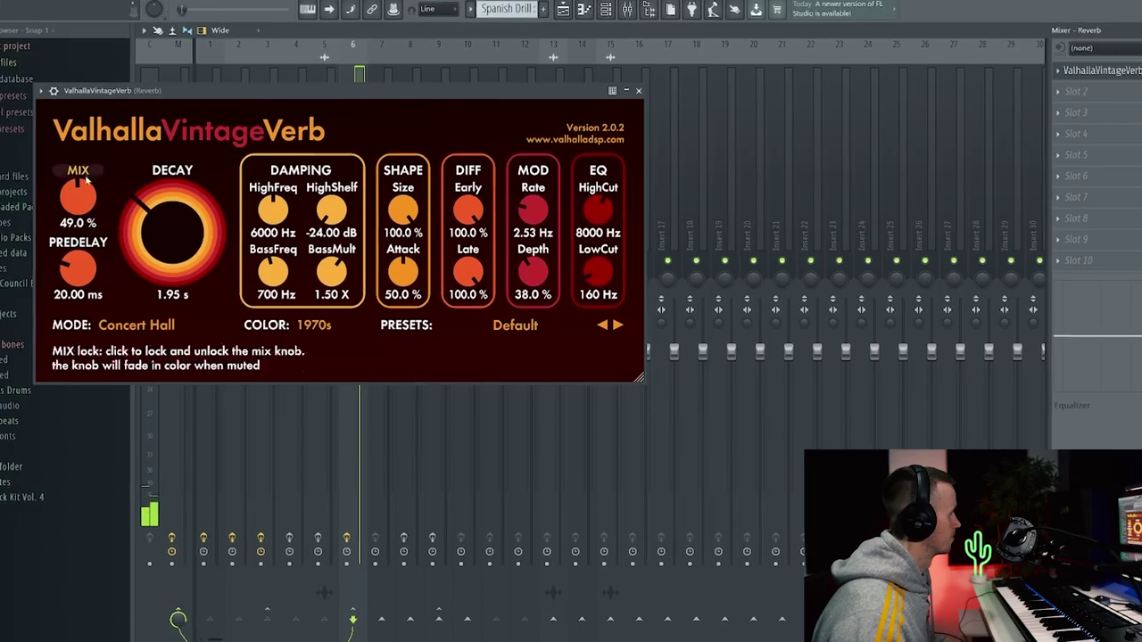
{"action": "left_click_drag", "start_coordinate": [89, 157], "coordinate": [109, 54]}
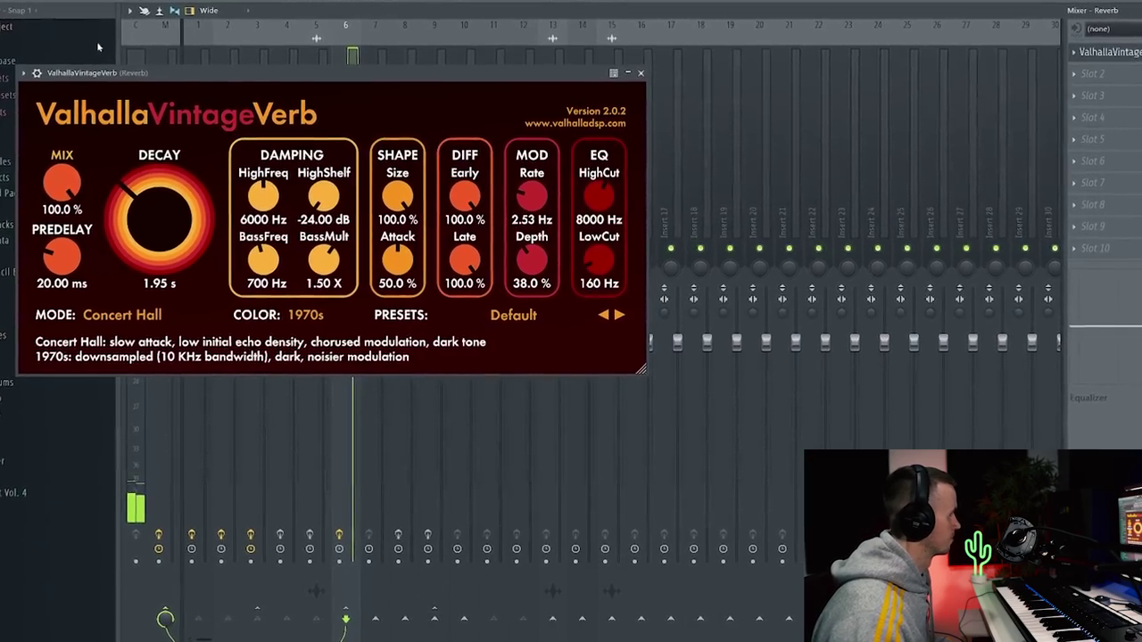
{"action": "left_click_drag", "start_coordinate": [176, 225], "coordinate": [174, 228]}
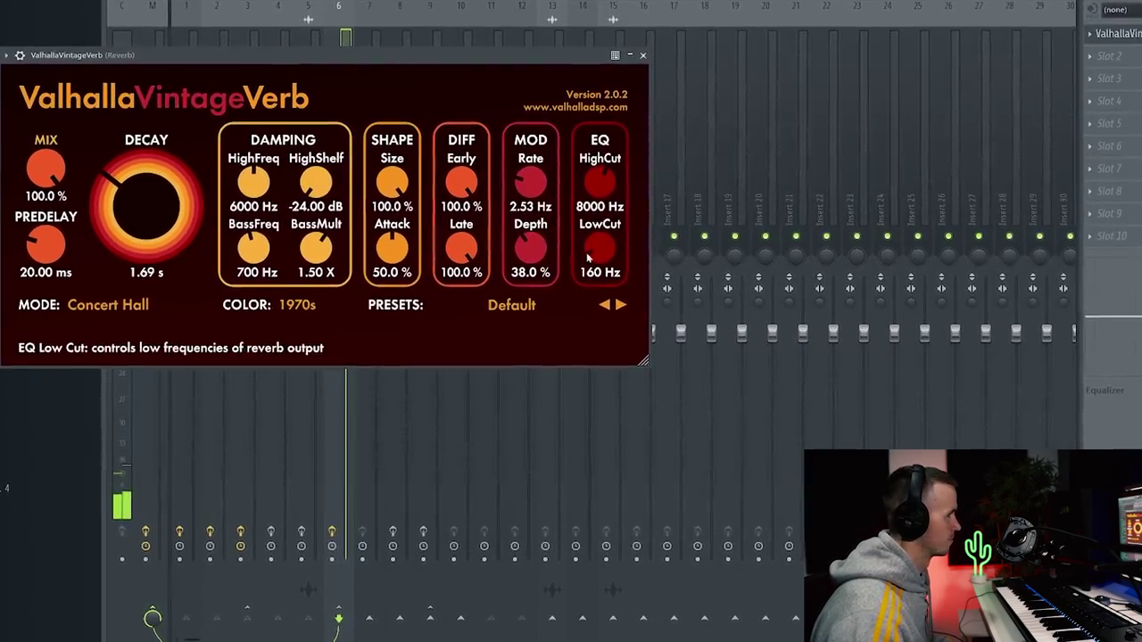
{"action": "left_click_drag", "start_coordinate": [600, 256], "coordinate": [600, 248]}
{"action": "left_click", "coordinate": [646, 45]}
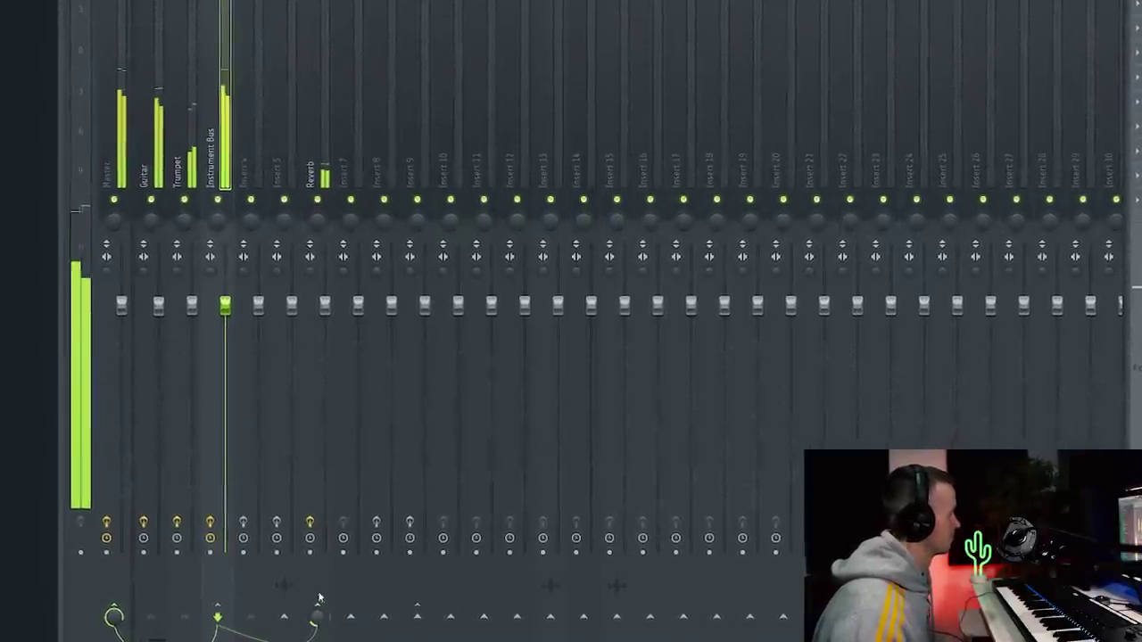
{"action": "left_click", "coordinate": [194, 188]}
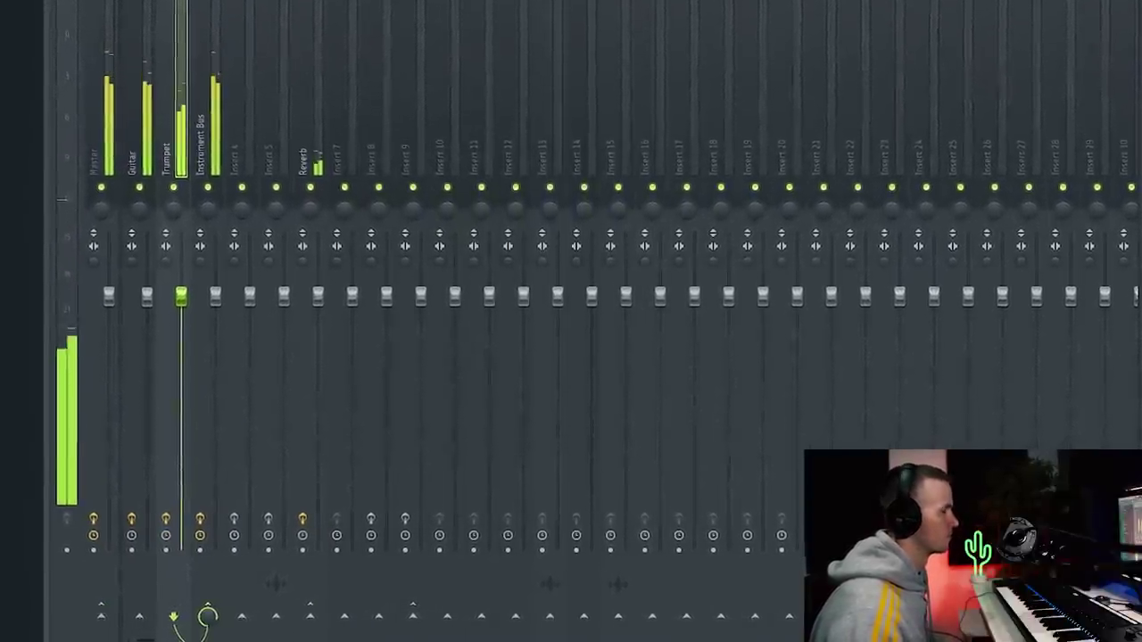
{"action": "left_click", "coordinate": [141, 98]}
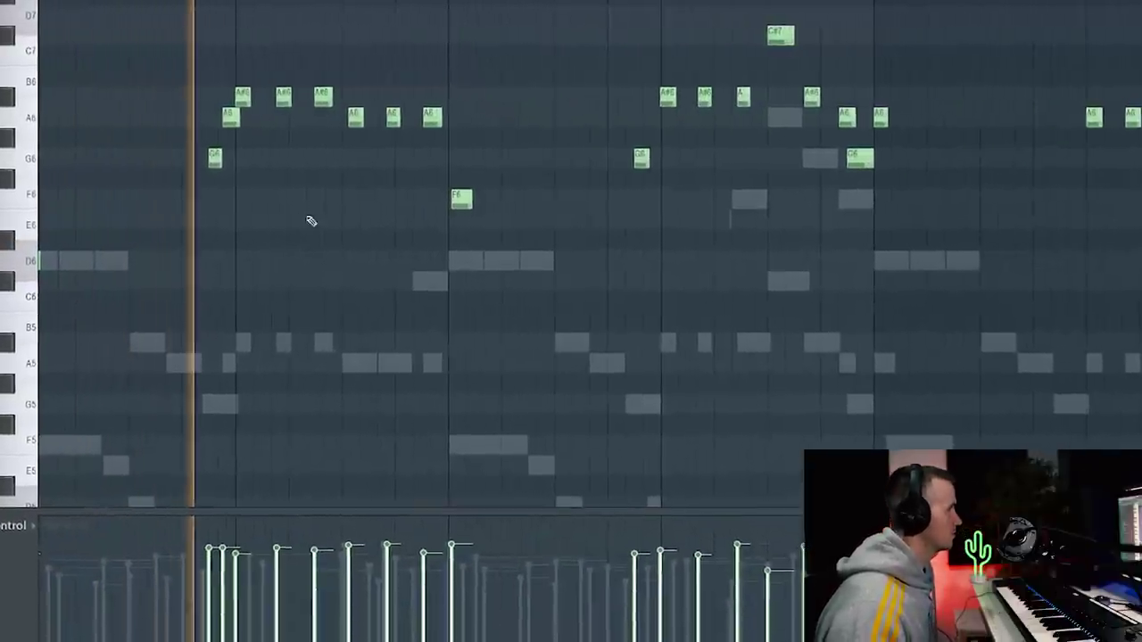
Scroll the piano roll around the high A6–E6 range for the staccato melody
{"action": "scroll", "coordinate": [357, 230], "scroll_direction": "up", "scroll_amount": 2, "text": "ctrl"}
{"action": "scroll", "coordinate": [664, 257], "scroll_direction": "up", "scroll_amount": 3}
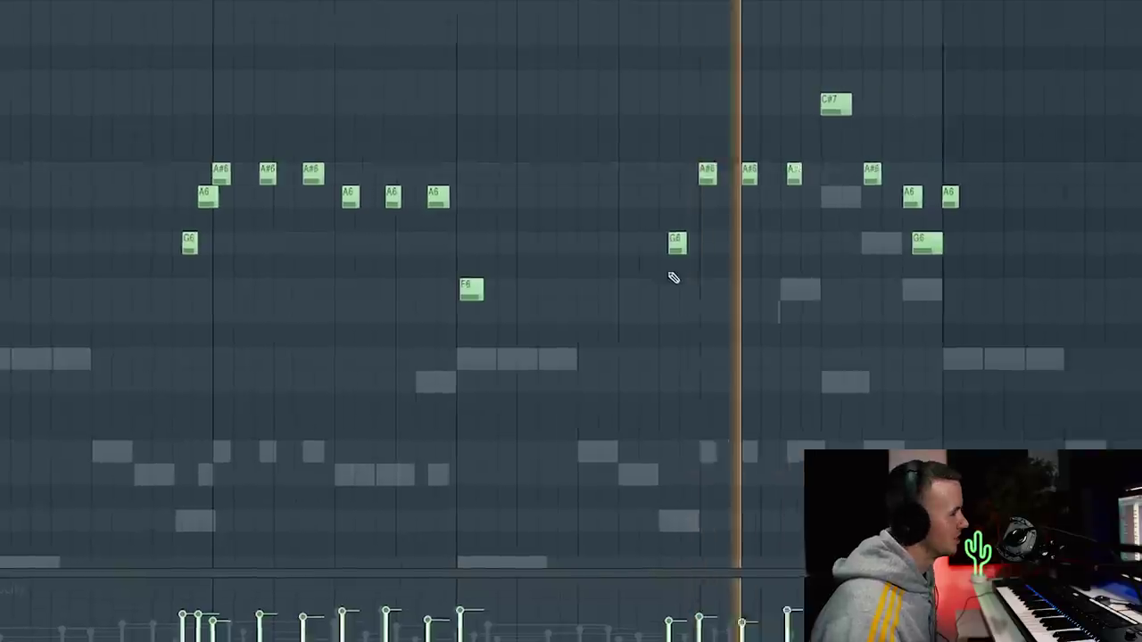
{"action": "scroll", "coordinate": [675, 276], "scroll_direction": "down", "scroll_amount": 1, "text": "ctrl"}
{"action": "scroll", "coordinate": [776, 282], "scroll_direction": "down", "scroll_amount": 1, "text": "ctrl"}
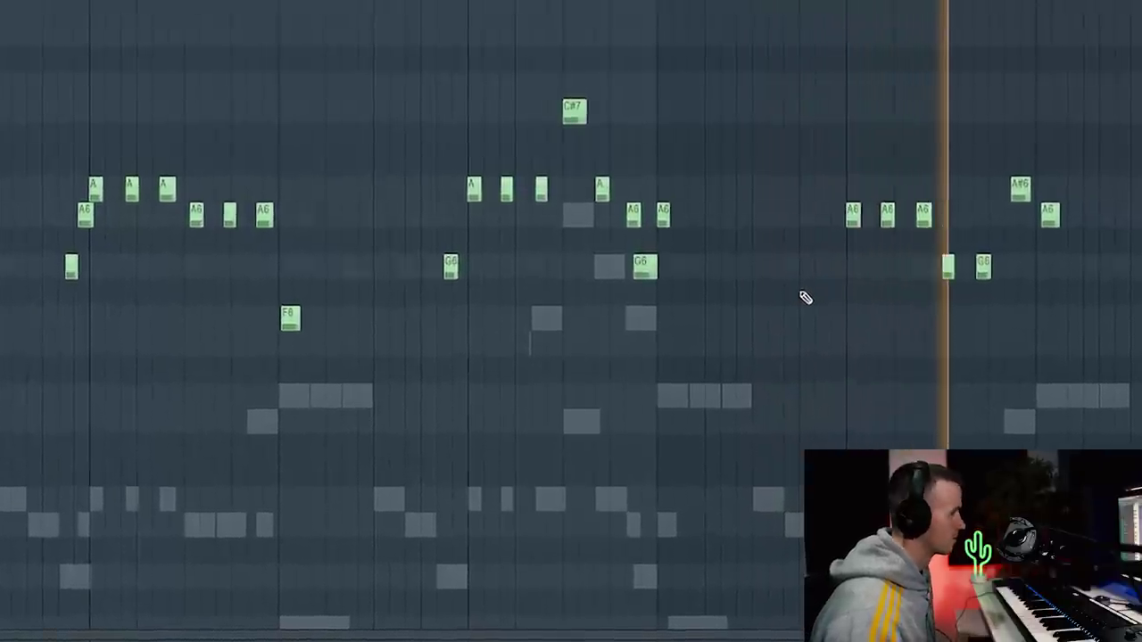
{"action": "scroll", "coordinate": [809, 301], "scroll_direction": "down", "scroll_amount": 1, "text": "ctrl"}
{"action": "scroll", "coordinate": [1023, 401], "scroll_direction": "up", "scroll_amount": 1, "text": "ctrl"}
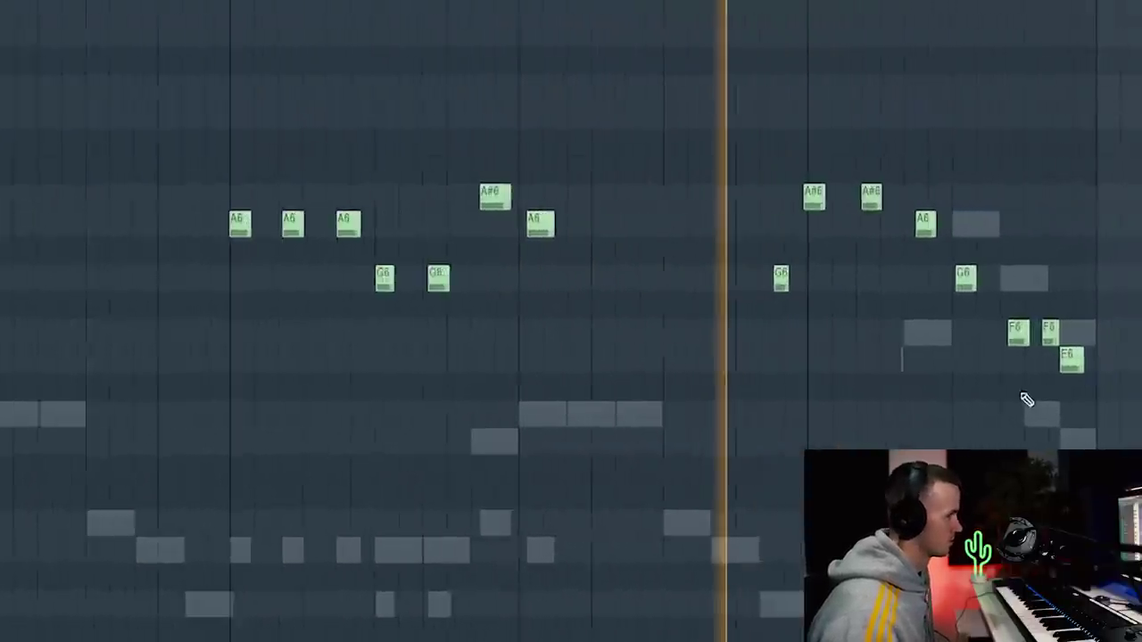
{"action": "scroll", "coordinate": [1024, 392], "scroll_direction": "down", "scroll_amount": 2}
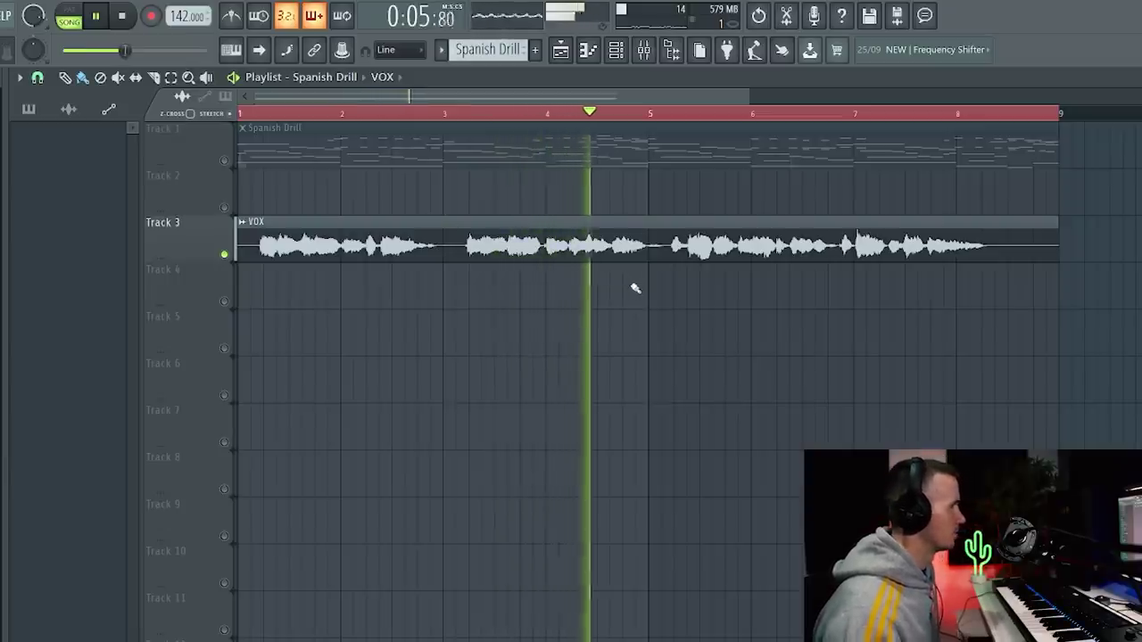
Inspect the VOX clip's sample settings, close them and the vocal EQ, and return to the Playlist
{"action": "double_click", "coordinate": [313, 241]}
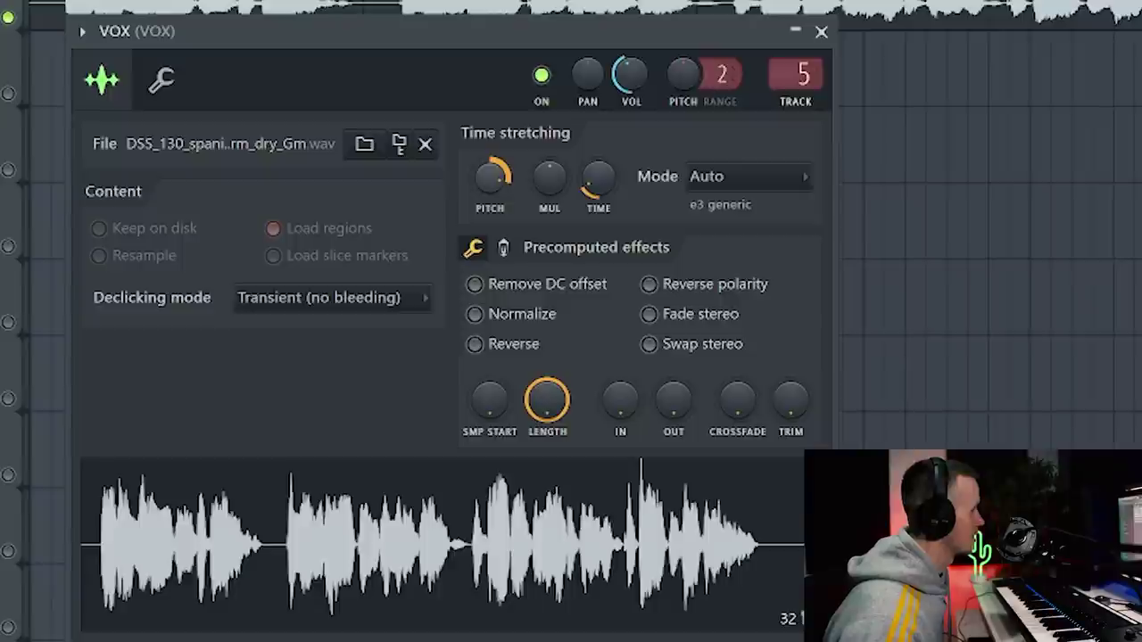
{"action": "left_click", "coordinate": [828, 36]}
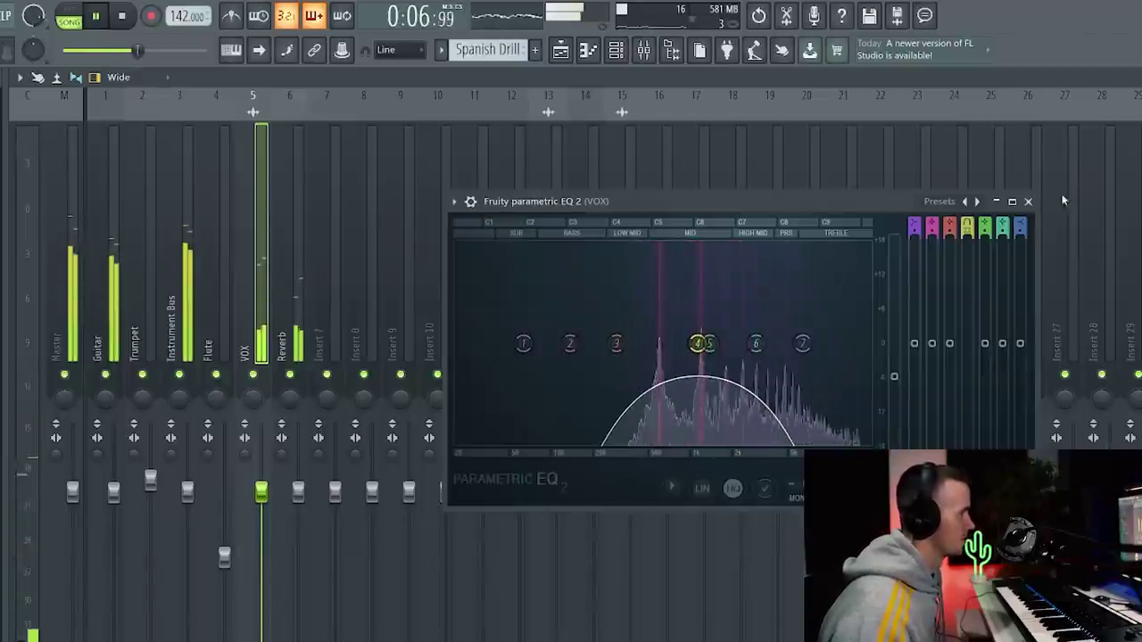
{"action": "left_click", "coordinate": [1027, 203]}
{"action": "left_click", "coordinate": [562, 51]}
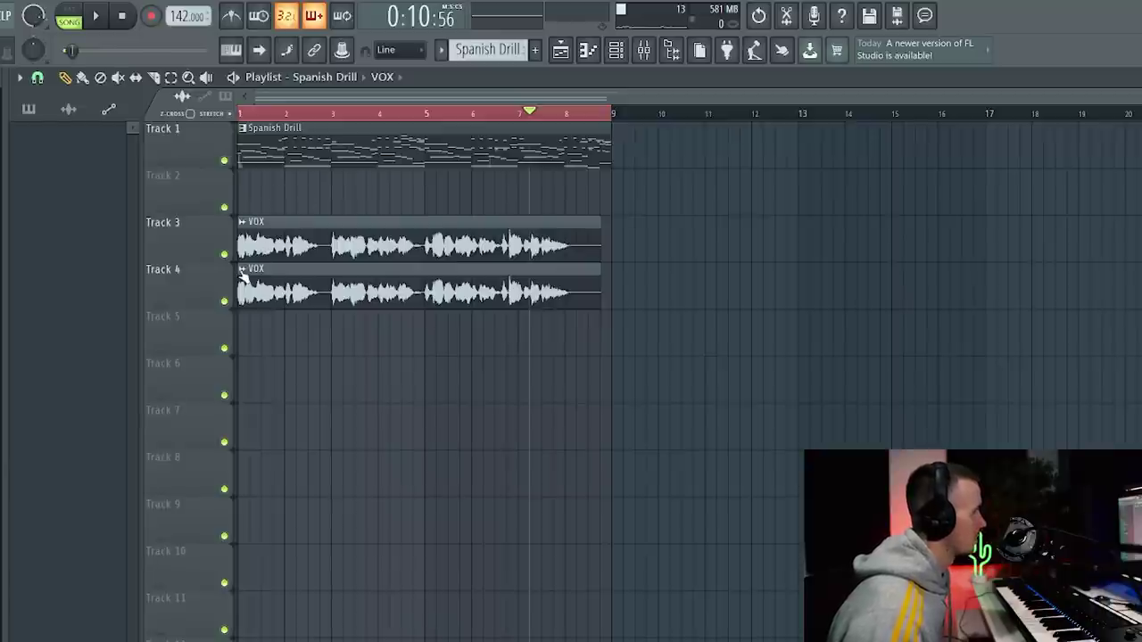
Make the Track 4 vocal clip unique as VOX #2 and reverse its sample
{"action": "left_click", "coordinate": [243, 275]}
{"action": "left_click", "coordinate": [310, 313]}
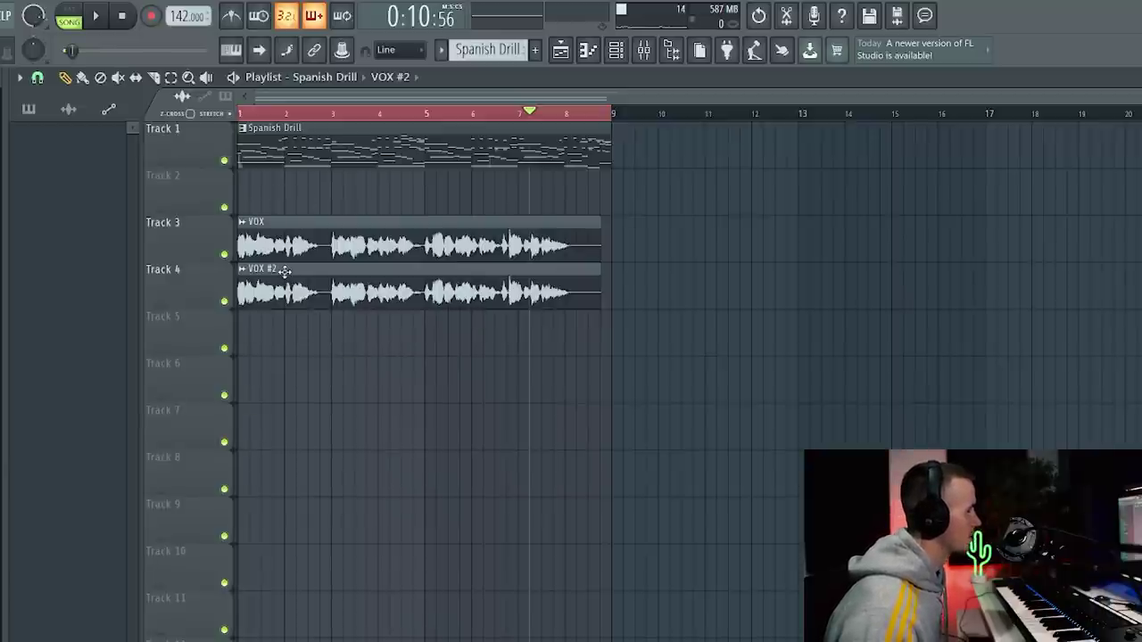
{"action": "double_click", "coordinate": [284, 270]}
{"action": "left_click", "coordinate": [341, 392]}
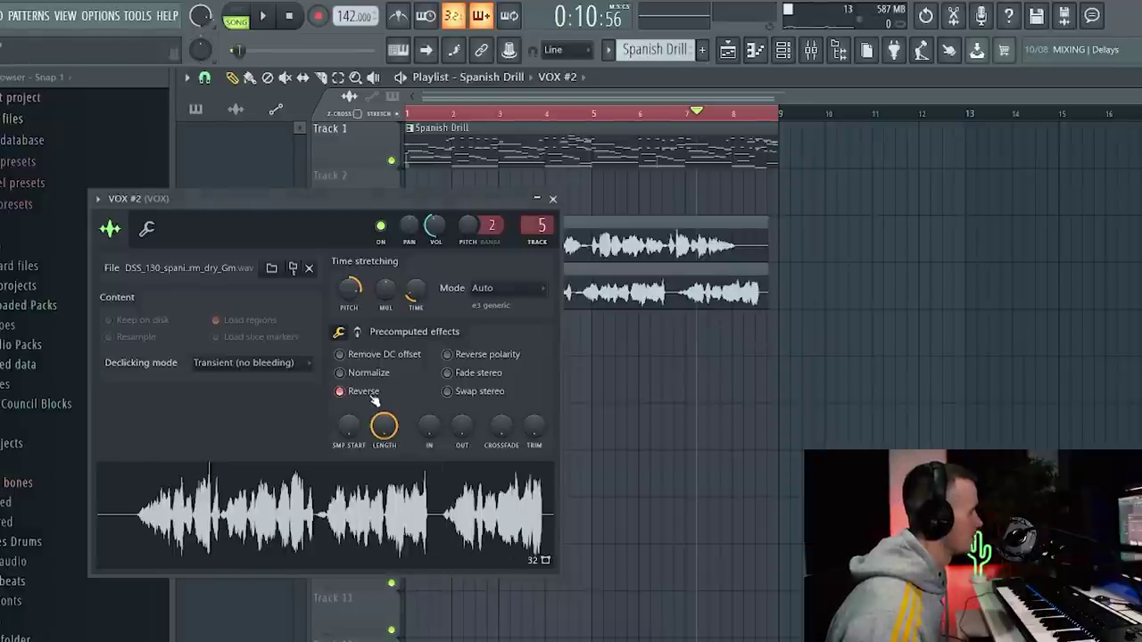
{"action": "left_click", "coordinate": [553, 198]}
Shift the reversed VOX #2 and VOX clips earlier so they lead into the vocals
{"action": "left_click_drag", "start_coordinate": [552, 303], "coordinate": [536, 302]}
{"action": "key", "text": "space"}
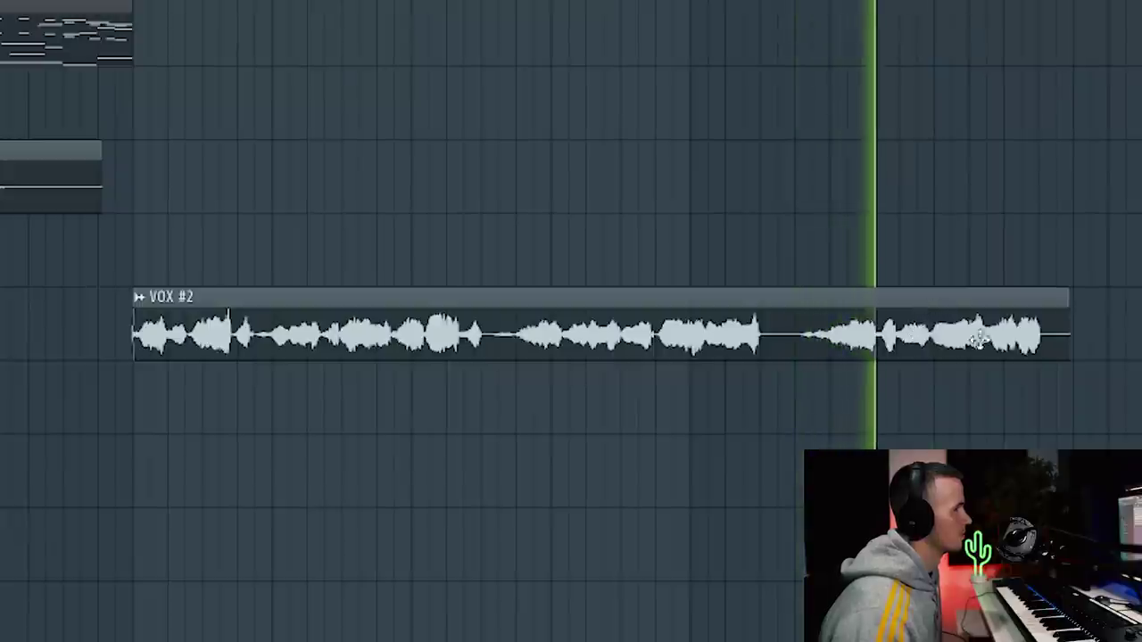
{"action": "left_click_drag", "start_coordinate": [985, 332], "coordinate": [245, 306]}
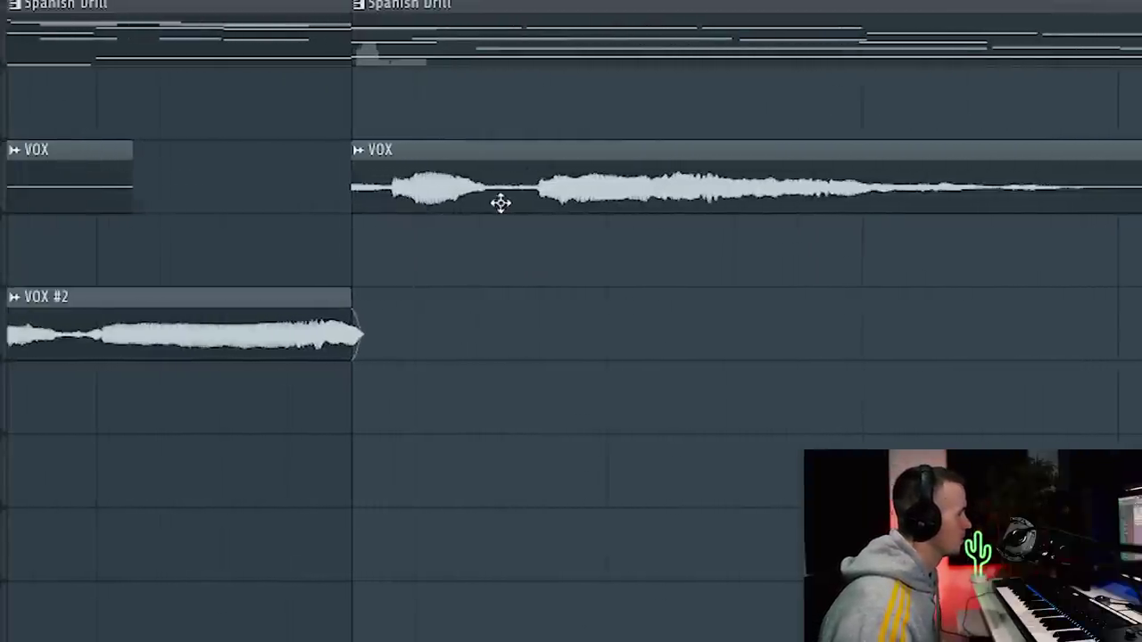
{"action": "left_click_drag", "start_coordinate": [500, 202], "coordinate": [467, 202]}
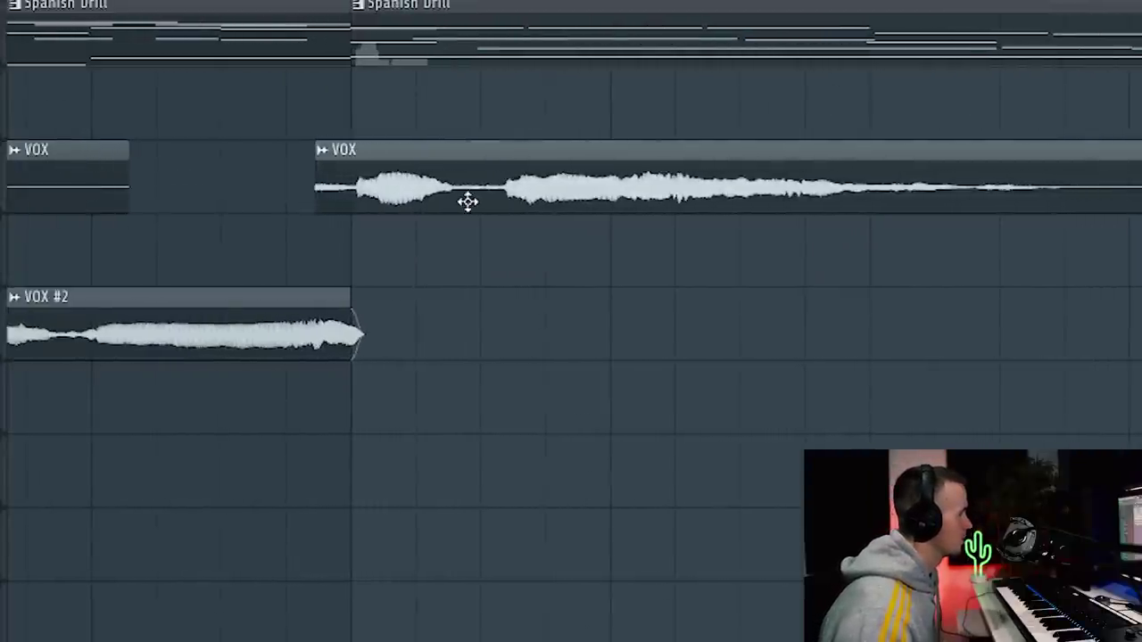
{"action": "scroll", "coordinate": [461, 199], "scroll_direction": "down", "scroll_amount": 6}
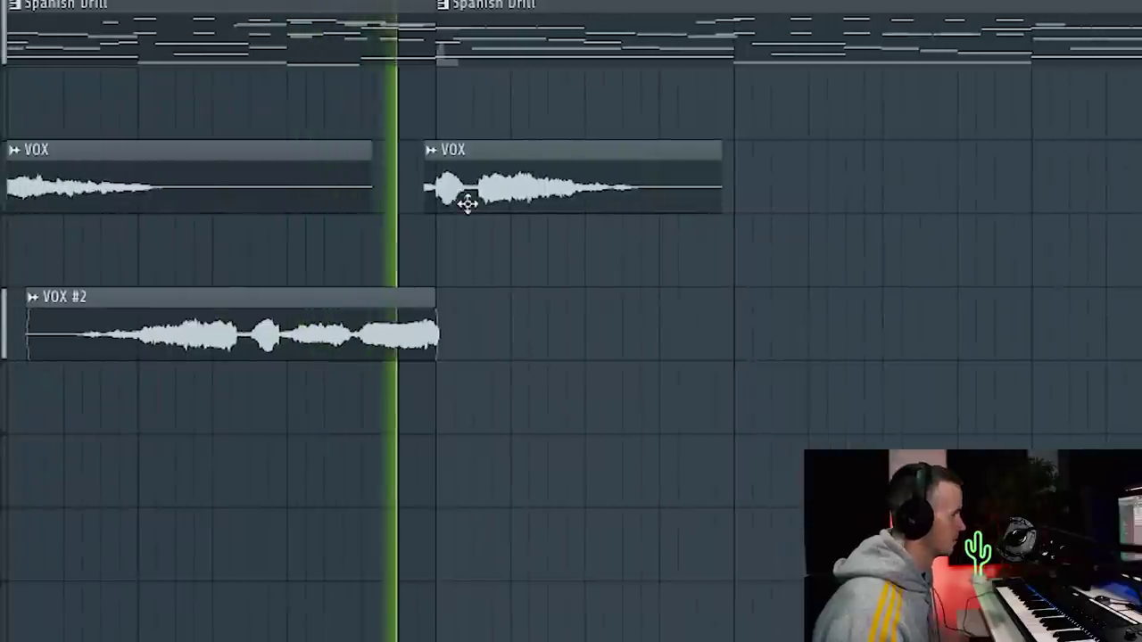
{"action": "scroll", "coordinate": [553, 225], "scroll_direction": "down", "scroll_amount": 2}
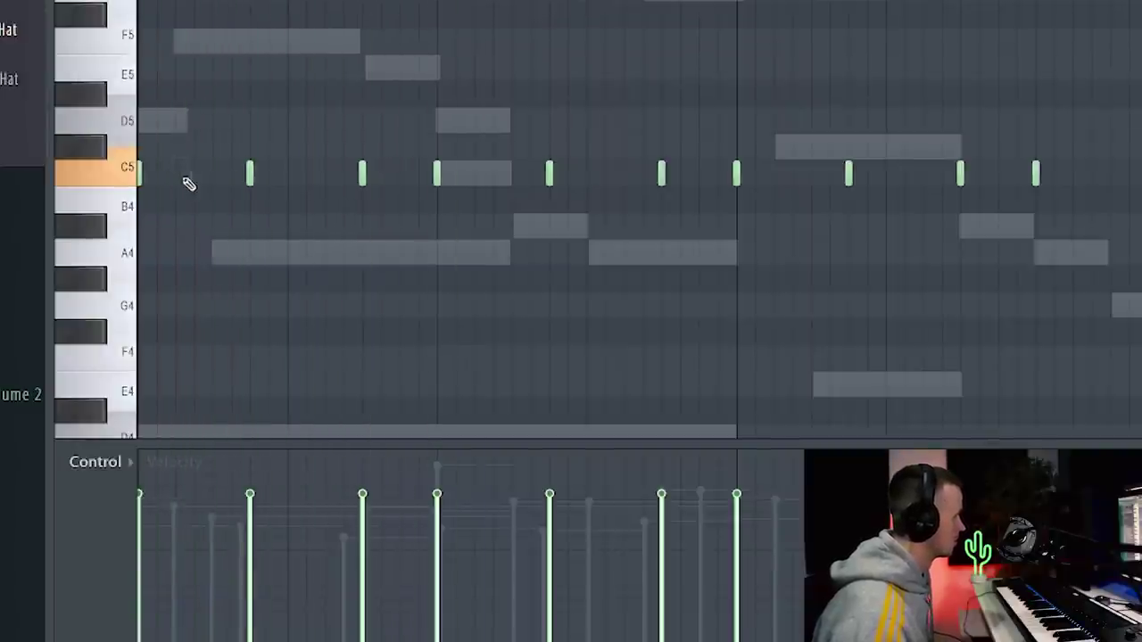
{"action": "key", "text": "space"}
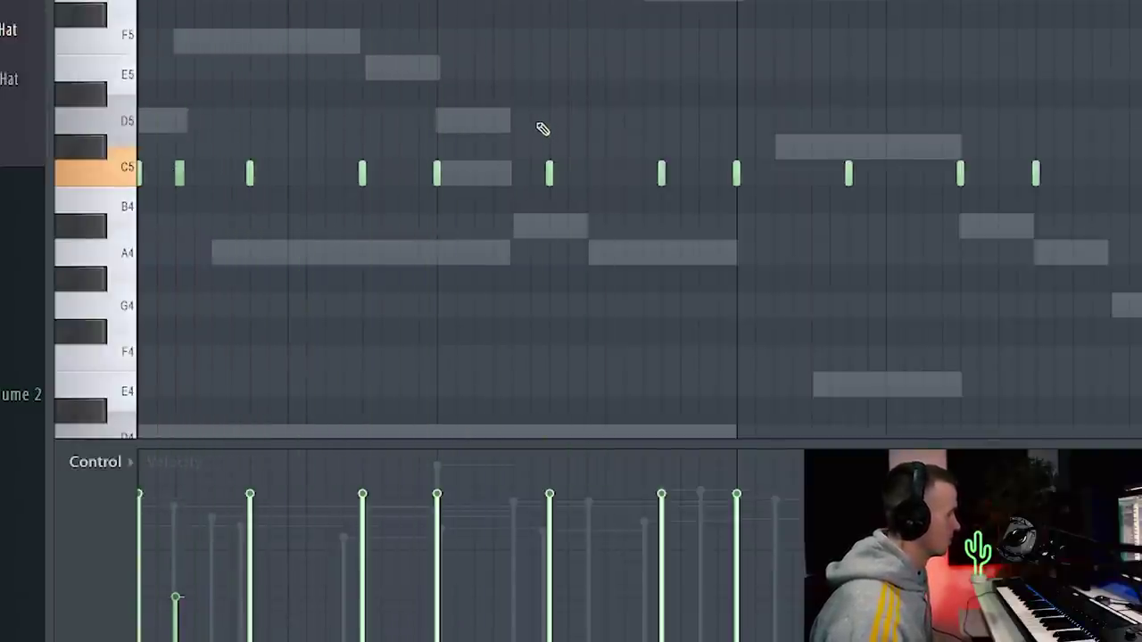
Add two short C5 hi-hat hits to the pattern
{"action": "left_click", "coordinate": [476, 174]}
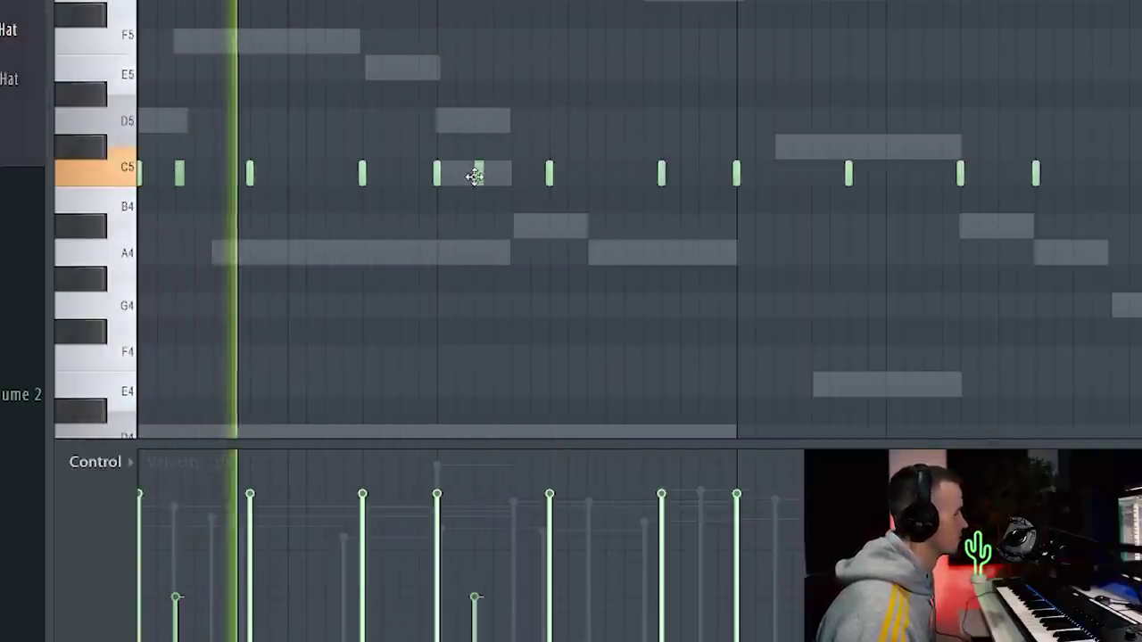
{"action": "left_click", "coordinate": [699, 173]}
{"action": "scroll", "coordinate": [652, 96], "scroll_direction": "down", "scroll_amount": 1}
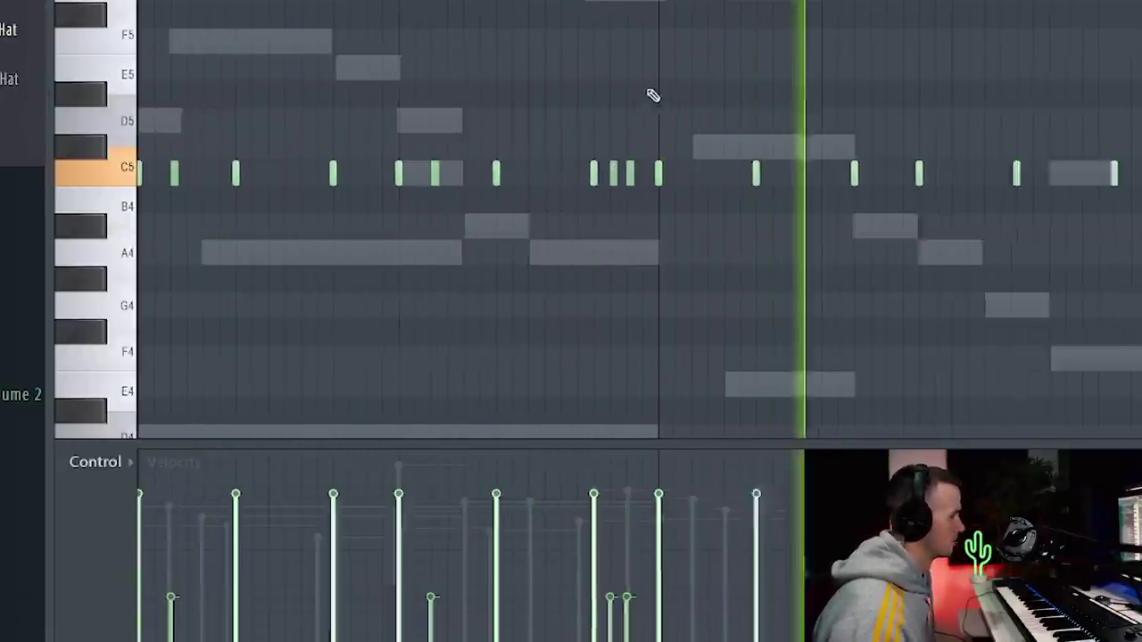
{"action": "scroll", "coordinate": [634, 96], "scroll_direction": "down", "scroll_amount": 1}
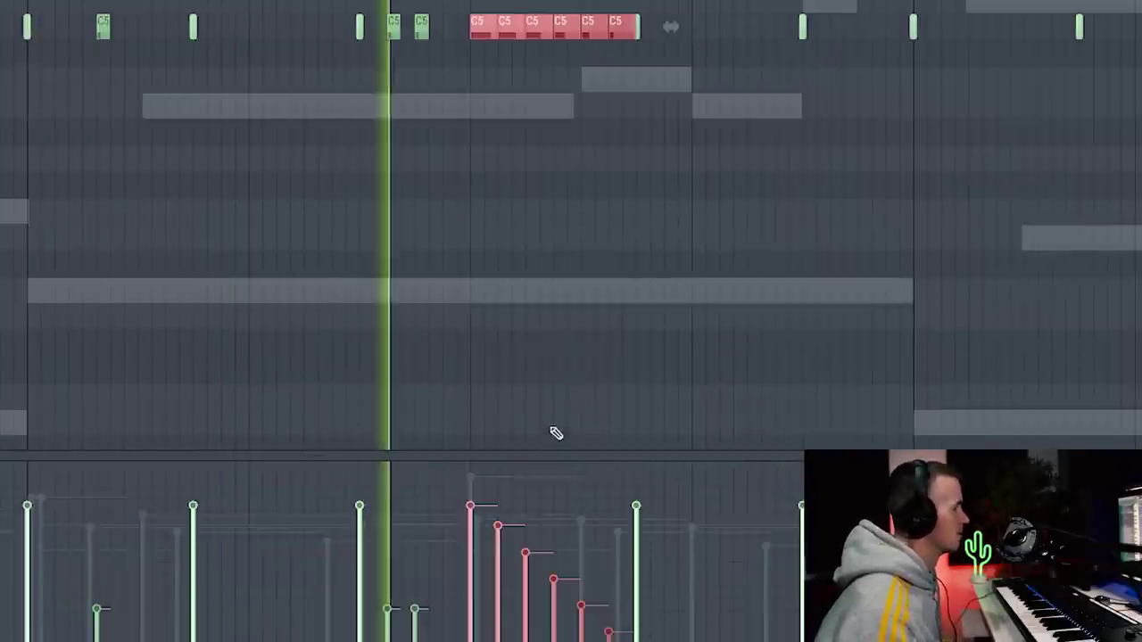
{"action": "scroll", "coordinate": [729, 326], "scroll_direction": "down", "scroll_amount": 1}
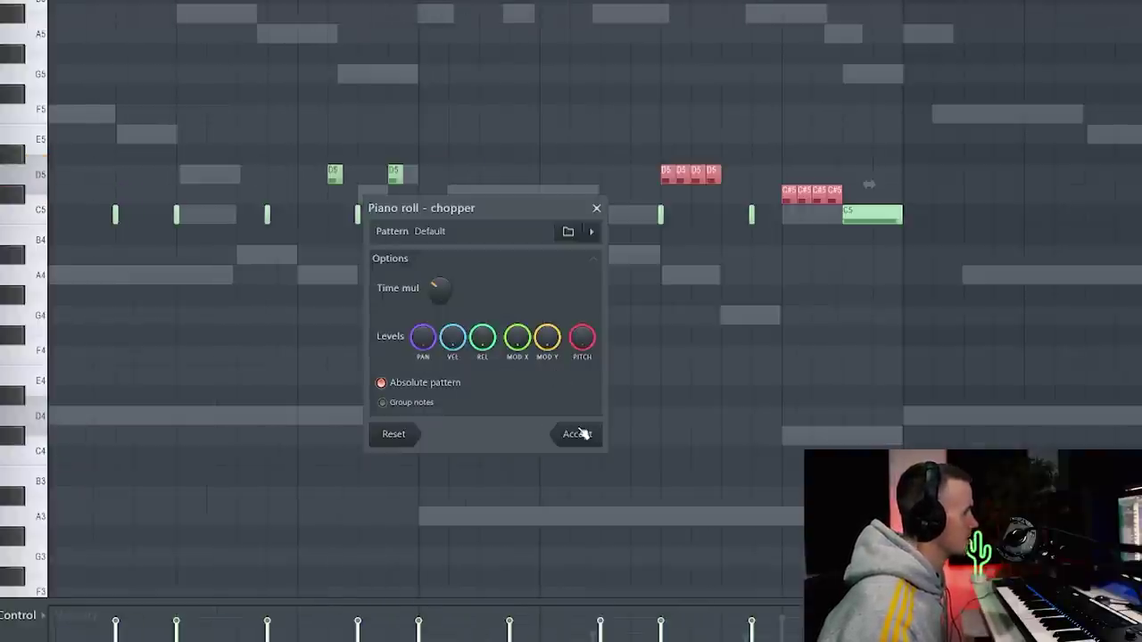
Chop the selected hi-hat notes into rolls, with some pitched up to D5
{"action": "left_click", "coordinate": [580, 433]}
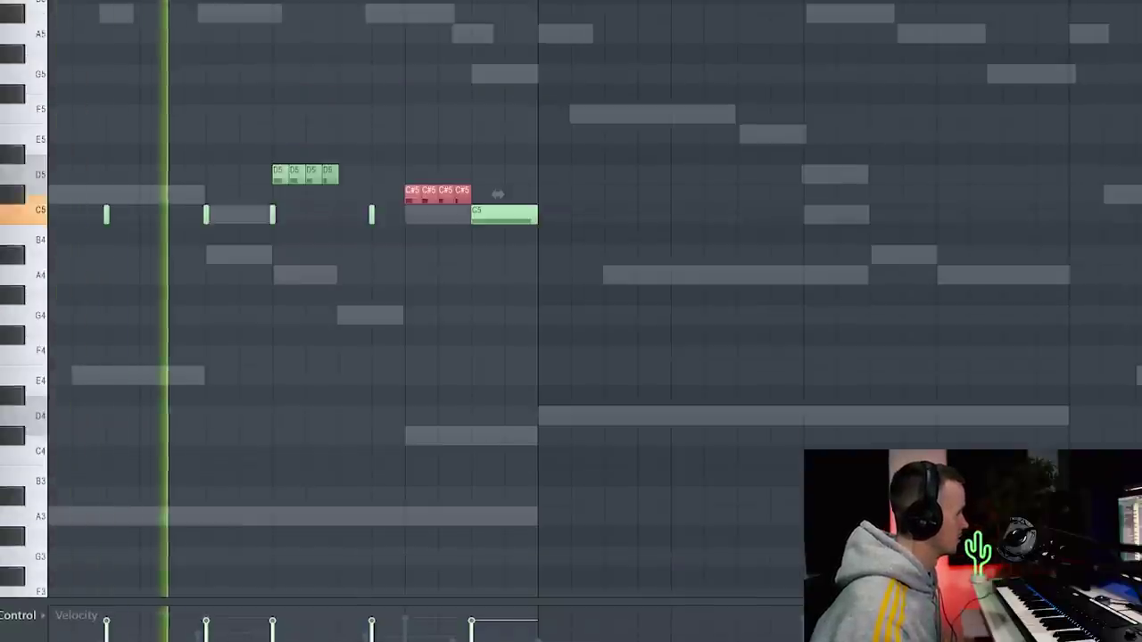
{"action": "scroll", "coordinate": [643, 382], "scroll_direction": "down", "scroll_amount": 4}
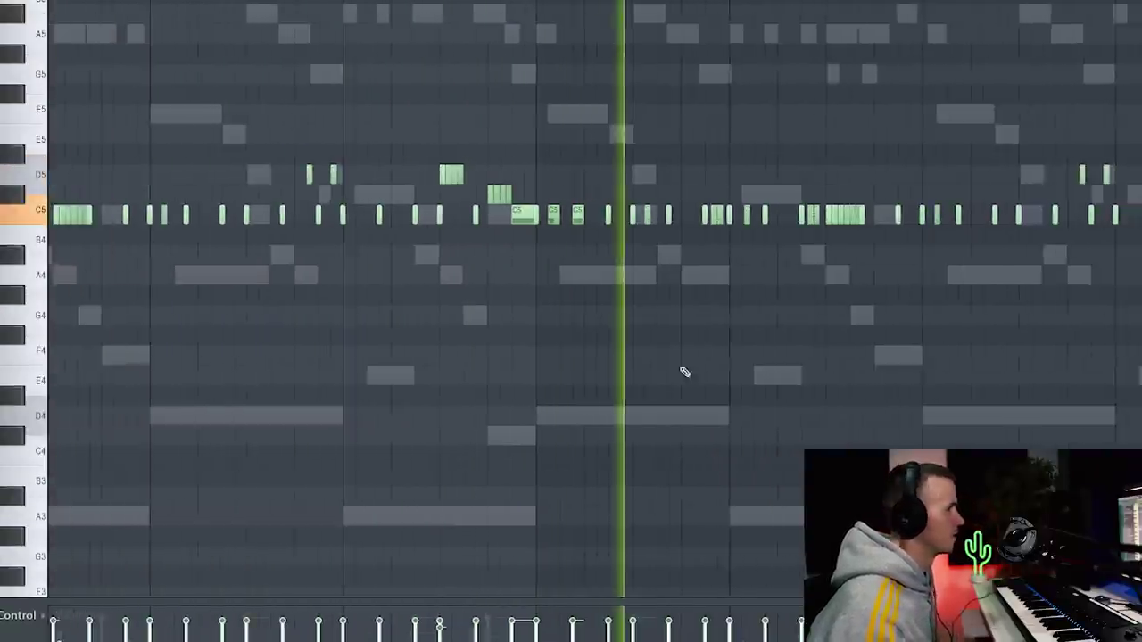
{"action": "scroll", "coordinate": [744, 359], "scroll_direction": "down", "scroll_amount": 2}
{"action": "scroll", "coordinate": [879, 357], "scroll_direction": "up", "scroll_amount": 2}
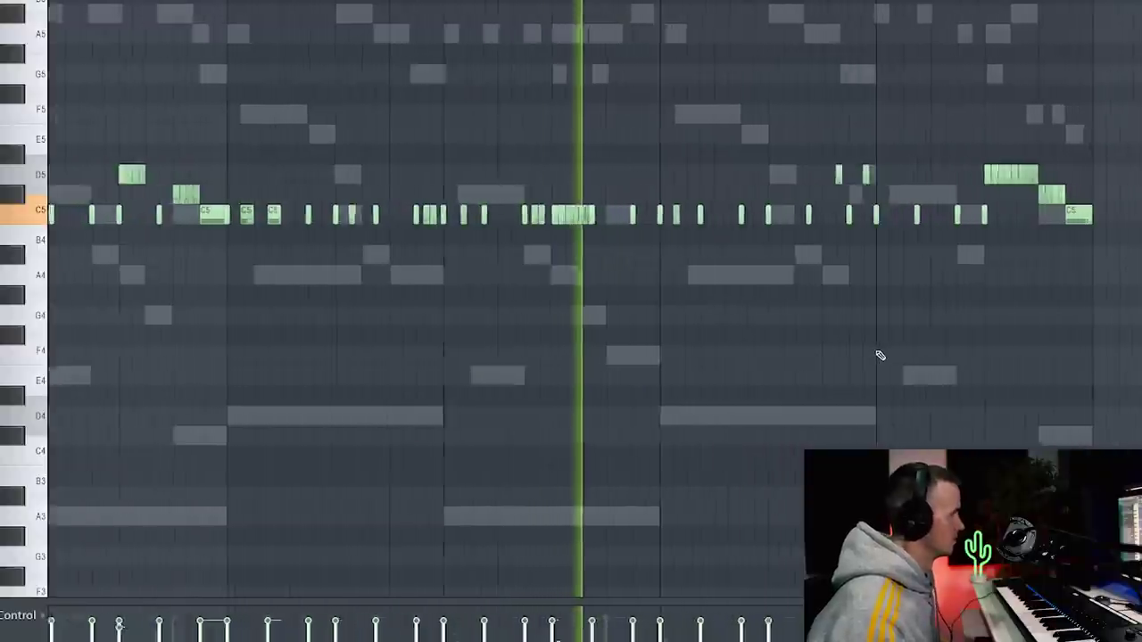
{"action": "scroll", "coordinate": [880, 356], "scroll_direction": "up", "scroll_amount": 3}
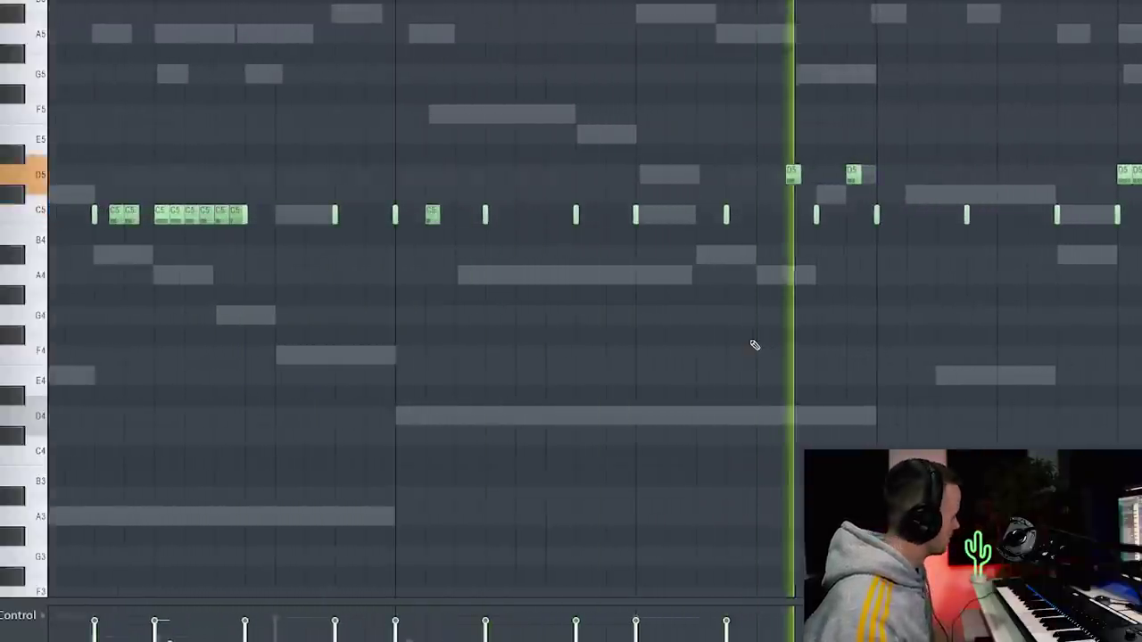
{"action": "scroll", "coordinate": [762, 347], "scroll_direction": "down", "scroll_amount": 5}
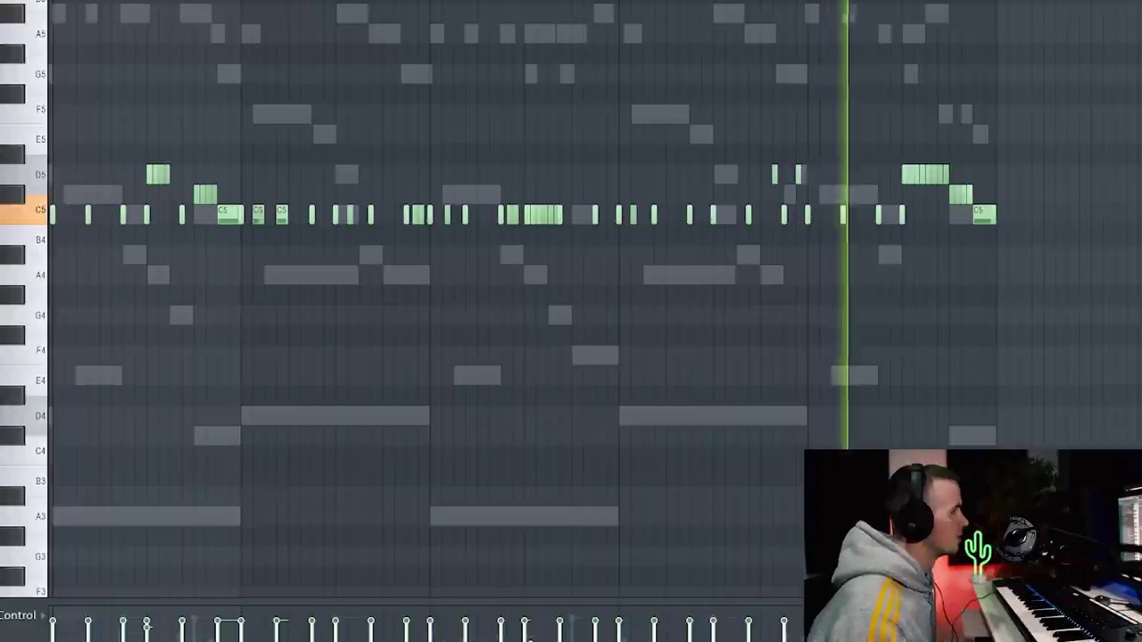
{"action": "scroll", "coordinate": [982, 342], "scroll_direction": "down", "scroll_amount": 3}
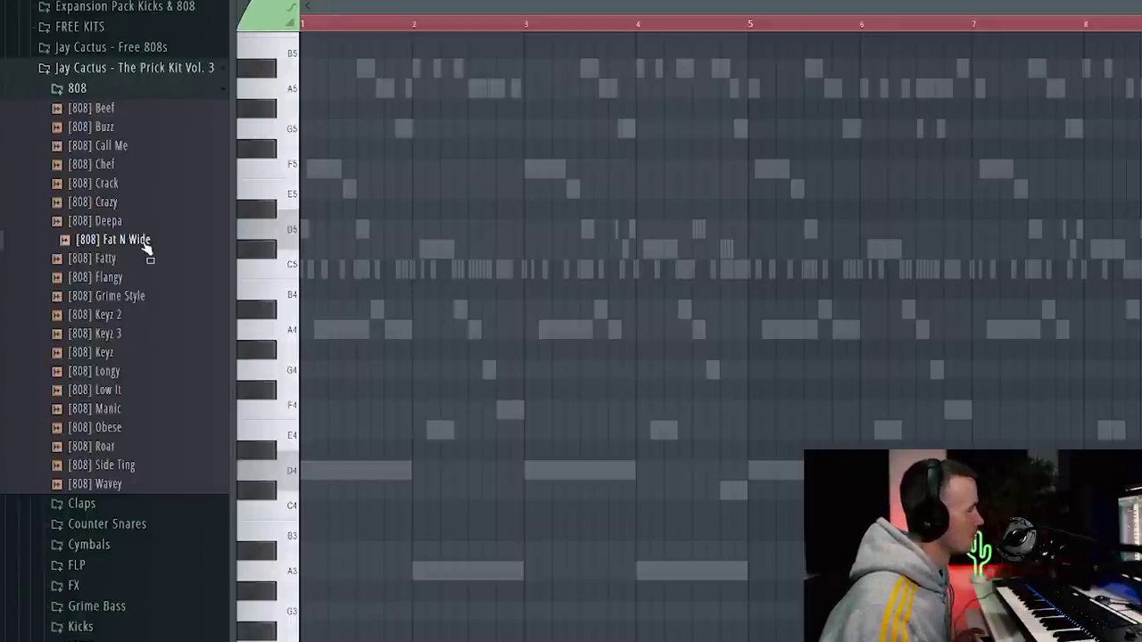
Load the [808] Fat N Wide sample and draw A5 and A#4 808 notes
{"action": "left_click_drag", "start_coordinate": [167, 233], "coordinate": [468, 399]}
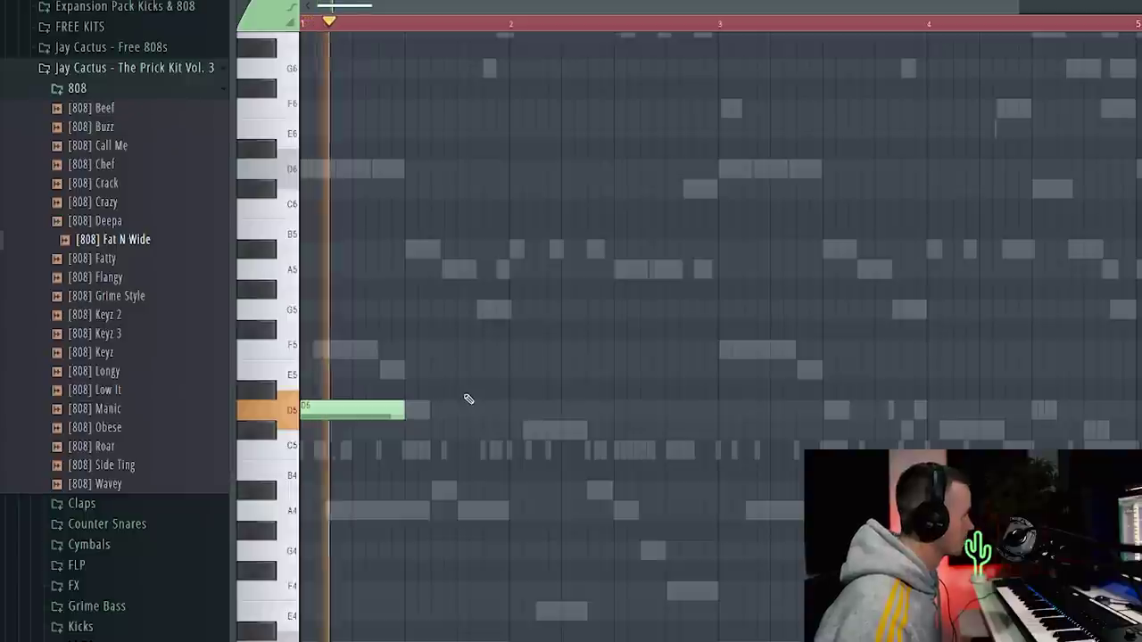
{"action": "left_click", "coordinate": [621, 269]}
{"action": "key", "text": "space"}
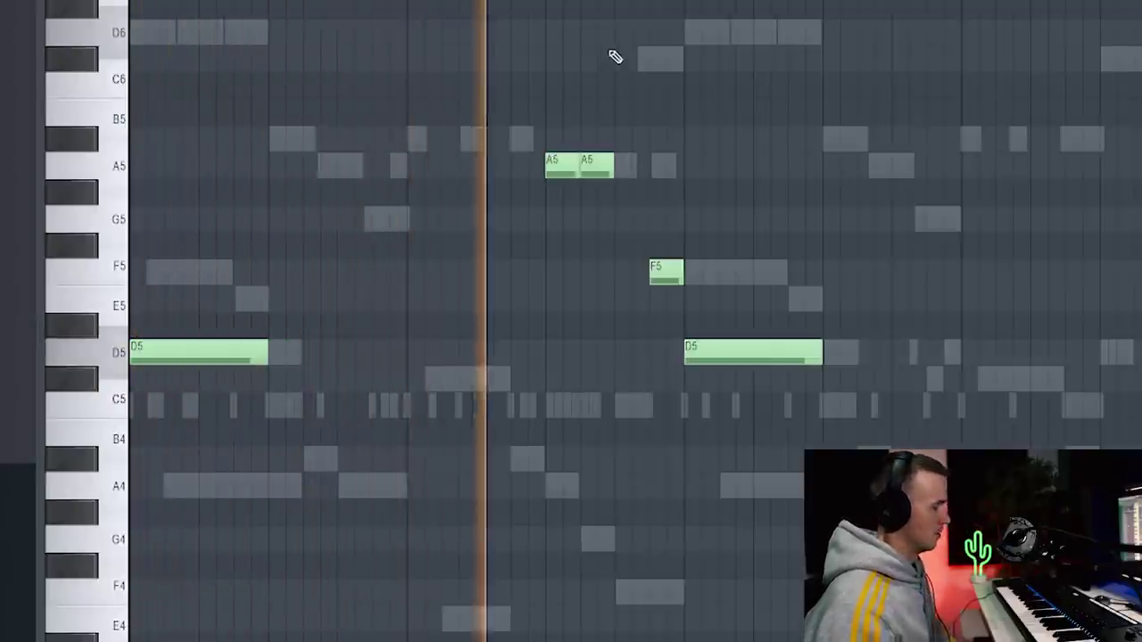
{"action": "scroll", "coordinate": [845, 292], "scroll_direction": "down", "scroll_amount": 1}
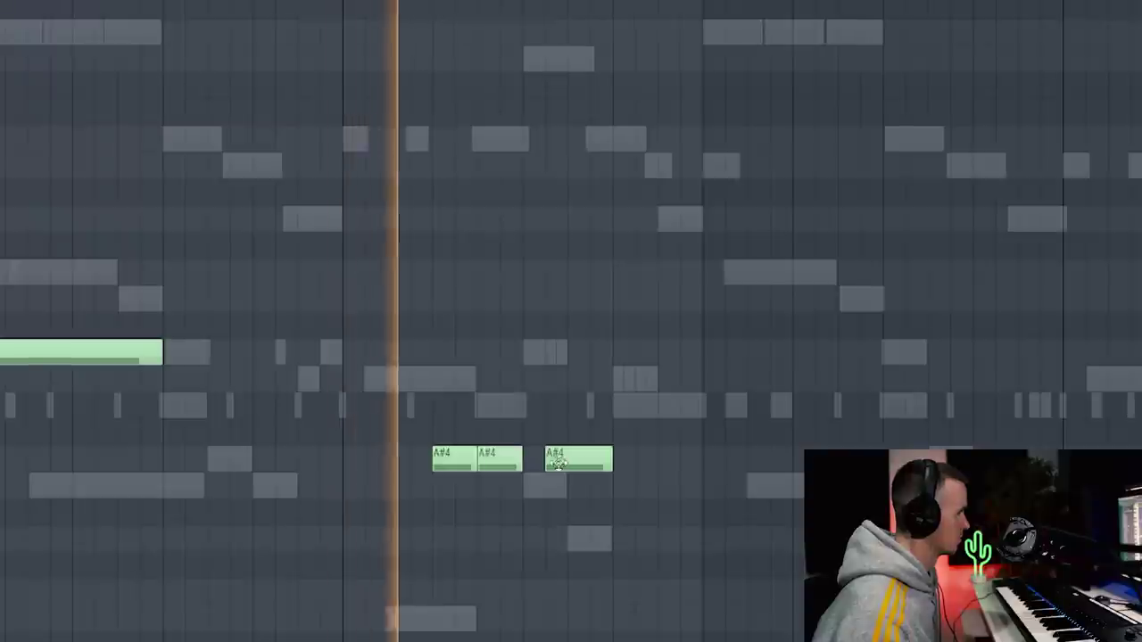
{"action": "left_click_drag", "start_coordinate": [561, 464], "coordinate": [541, 466]}
{"action": "left_click", "coordinate": [612, 460]}
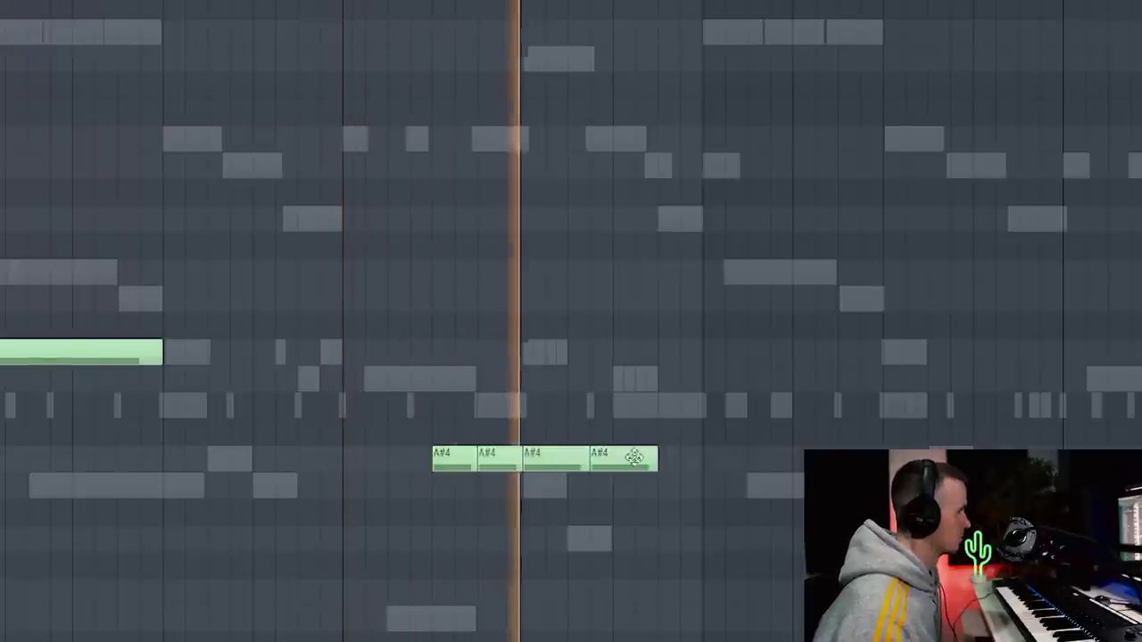
{"action": "left_click", "coordinate": [669, 471]}
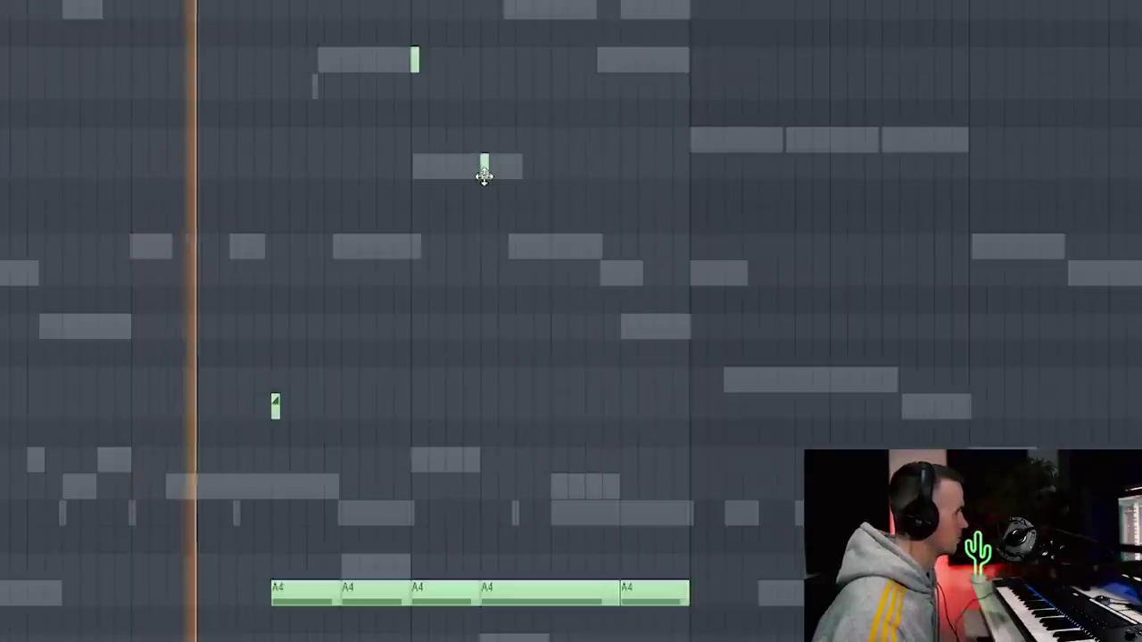
{"action": "scroll", "coordinate": [485, 168], "scroll_direction": "down", "scroll_amount": 2}
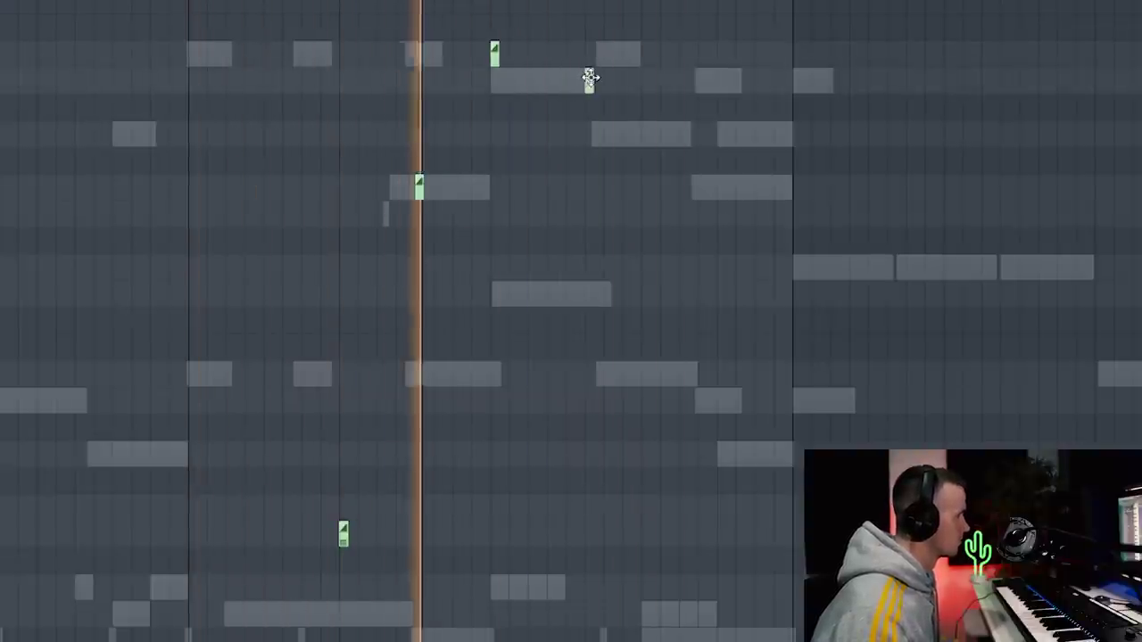
Add a short high sliding note and short A5 808 notes to the bassline
{"action": "left_click", "coordinate": [589, 79]}
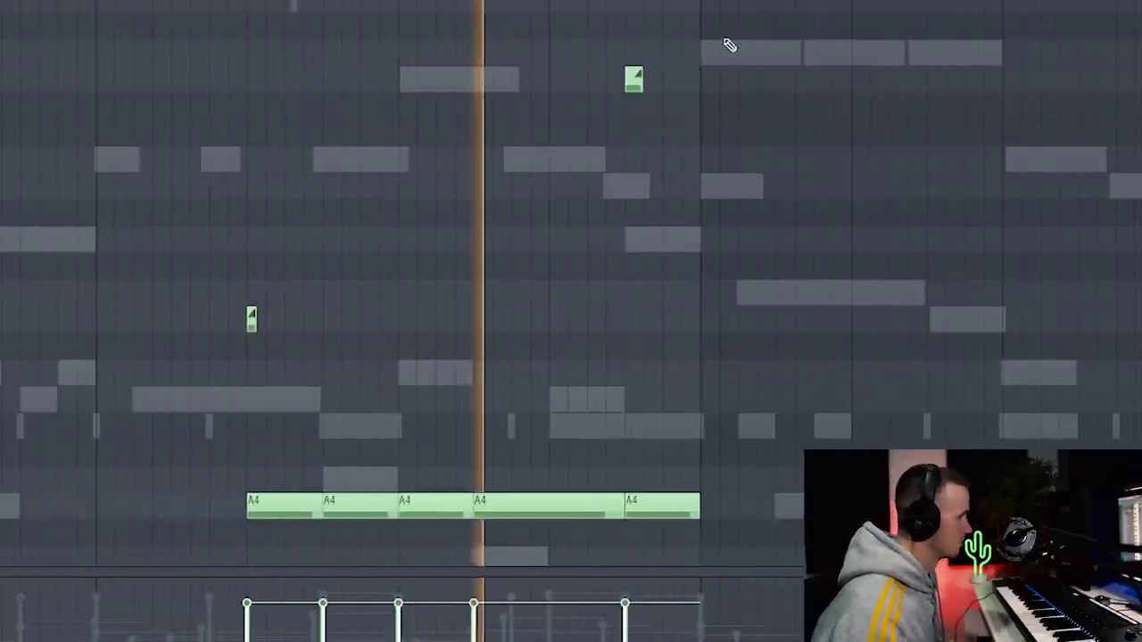
{"action": "scroll", "coordinate": [726, 43], "scroll_direction": "up", "scroll_amount": 1}
{"action": "scroll", "coordinate": [729, 45], "scroll_direction": "down", "scroll_amount": 2}
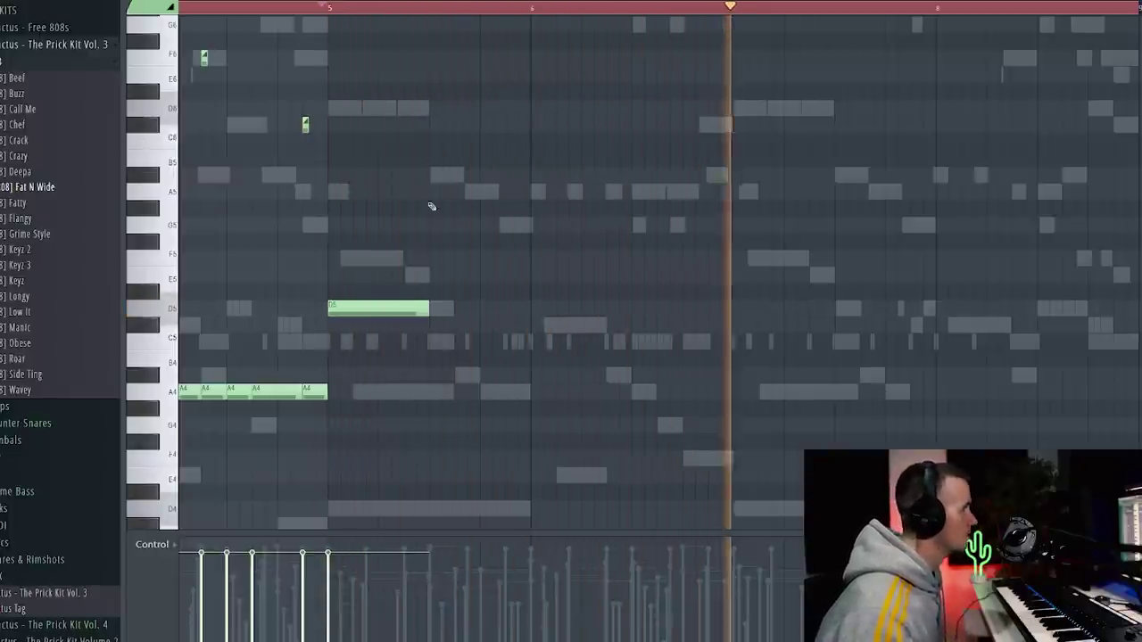
{"action": "left_click", "coordinate": [636, 190]}
{"action": "left_click", "coordinate": [662, 191]}
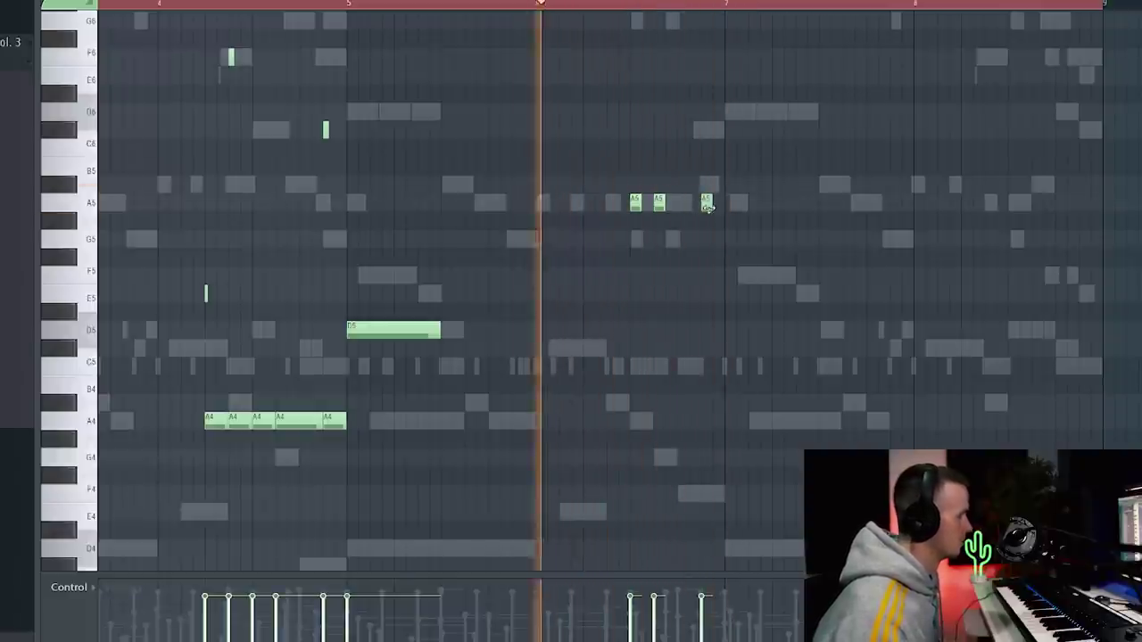
{"action": "scroll", "coordinate": [709, 205], "scroll_direction": "down", "scroll_amount": 3}
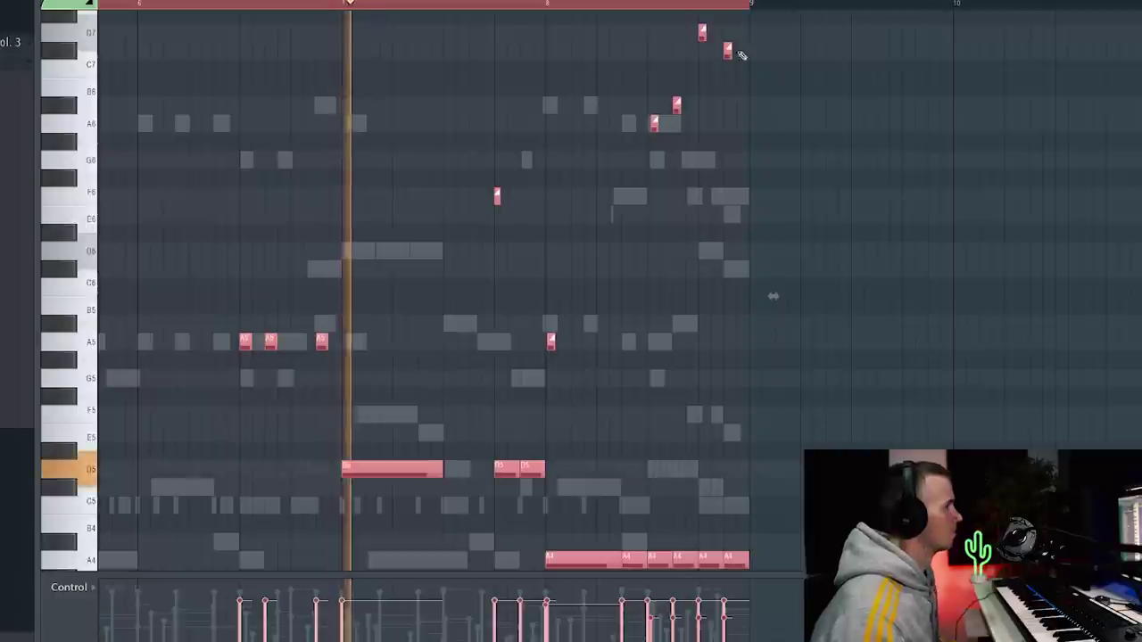
{"action": "scroll", "coordinate": [708, 169], "scroll_direction": "up", "scroll_amount": 3}
{"action": "left_click", "coordinate": [709, 168]}
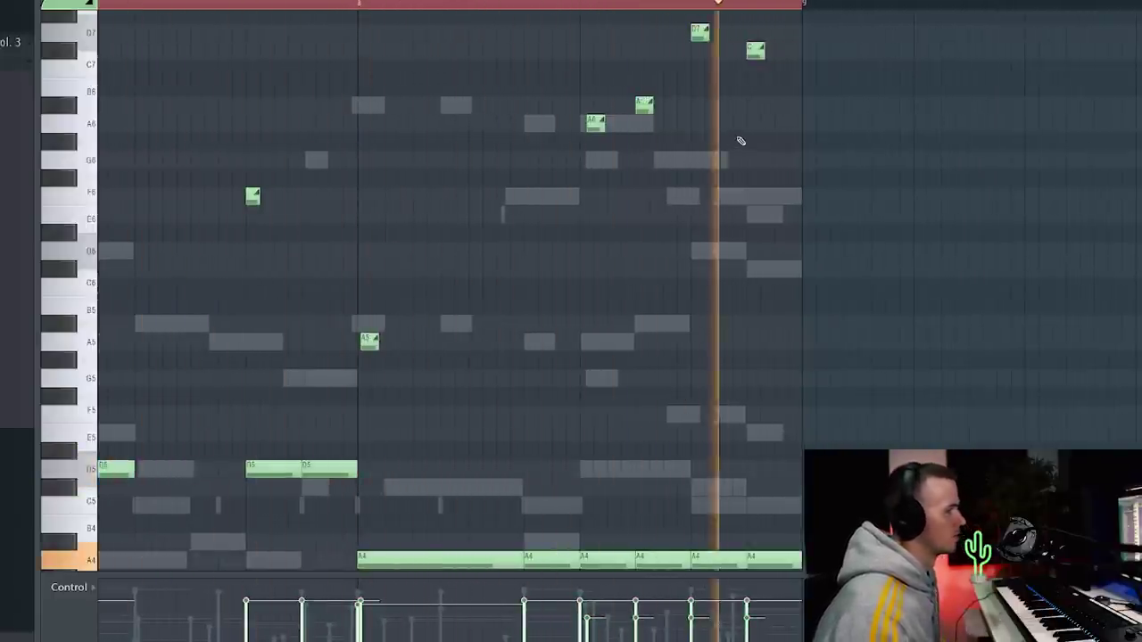
{"action": "key", "text": "F6"}
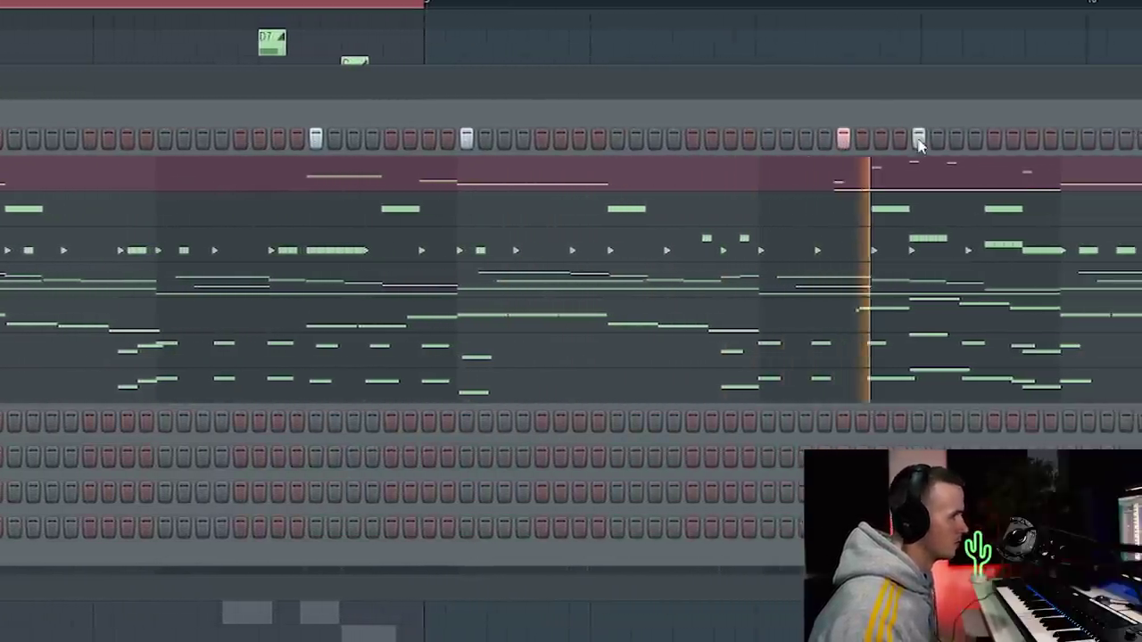
Hide the channel rack and place a short C5 hit in the other channel's pattern
{"action": "key", "text": "F6"}
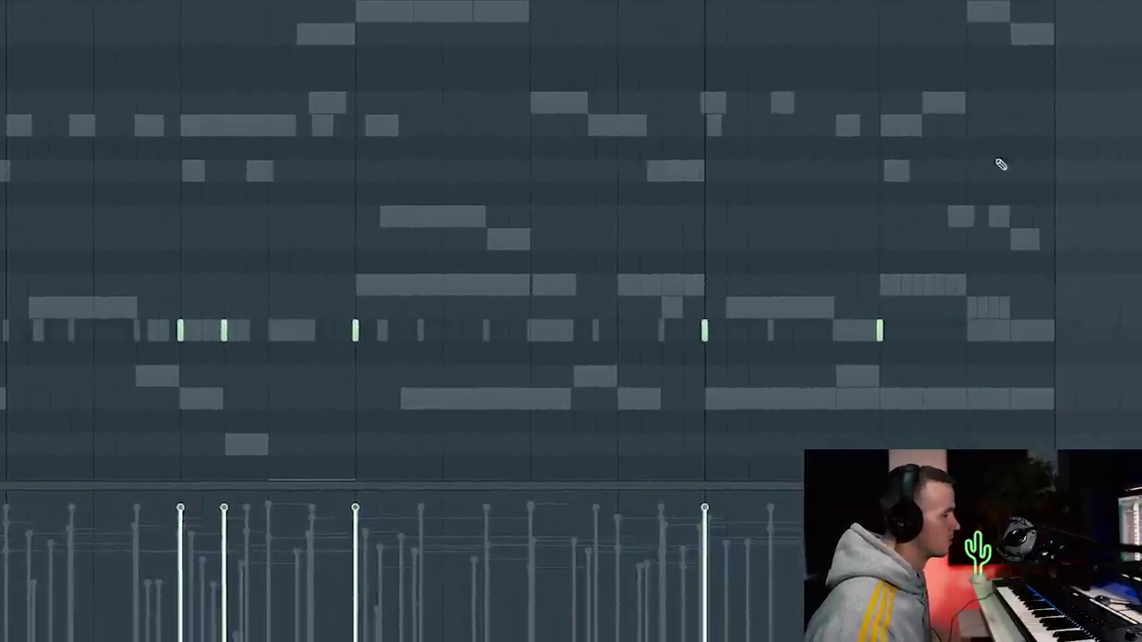
{"action": "left_click", "coordinate": [1017, 330]}
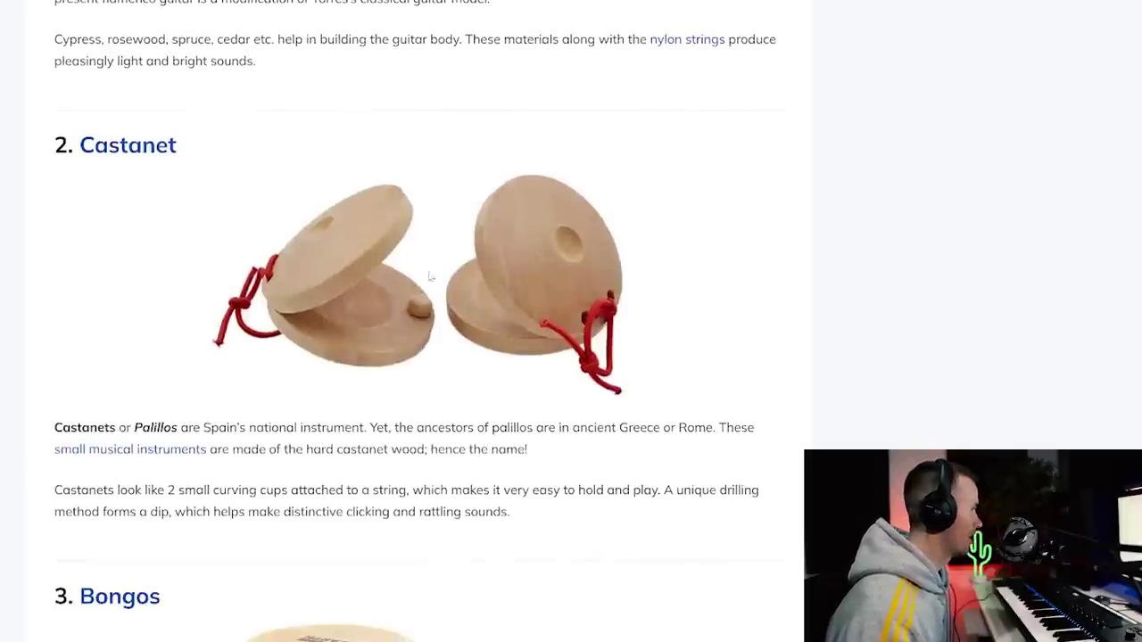
Scroll the Spanish instruments article down to the Castanet and Bongos entries
{"action": "scroll", "coordinate": [430, 277], "scroll_direction": "down", "scroll_amount": 3}
{"action": "scroll", "coordinate": [392, 302], "scroll_direction": "down", "scroll_amount": 2}
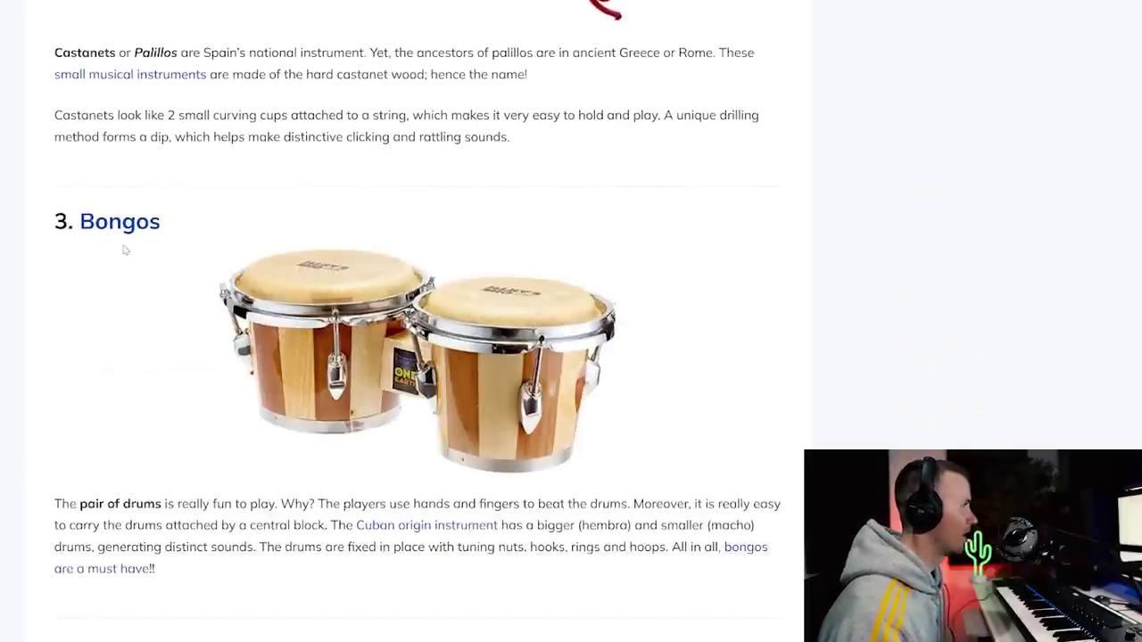
{"action": "scroll", "coordinate": [347, 186], "scroll_direction": "up", "scroll_amount": 2}
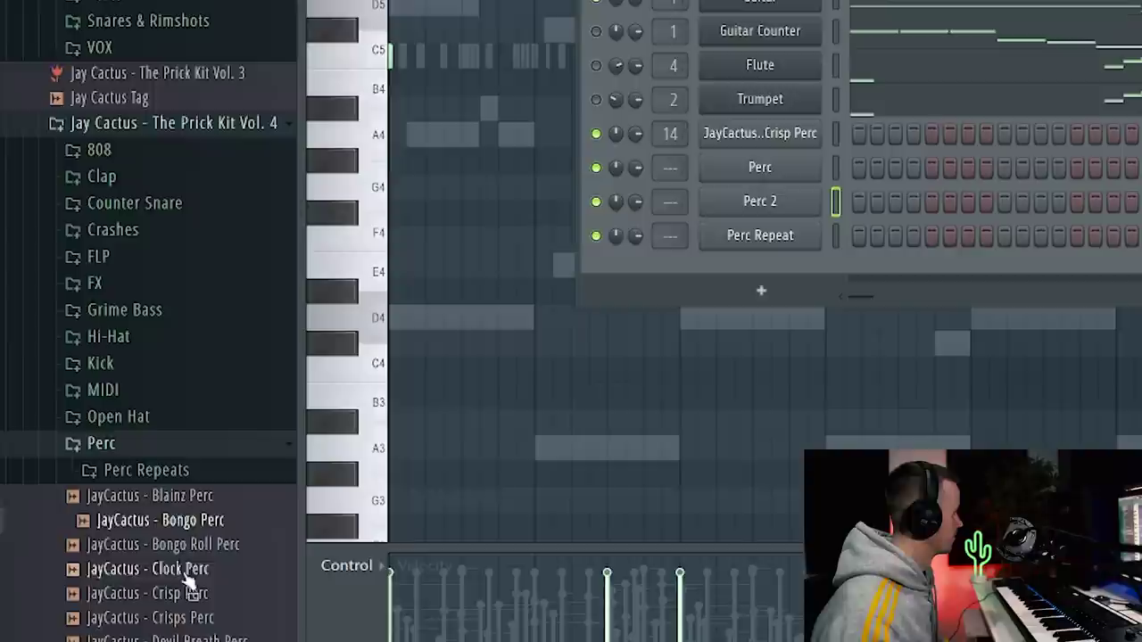
{"action": "scroll", "coordinate": [255, 586], "scroll_direction": "down", "scroll_amount": 6}
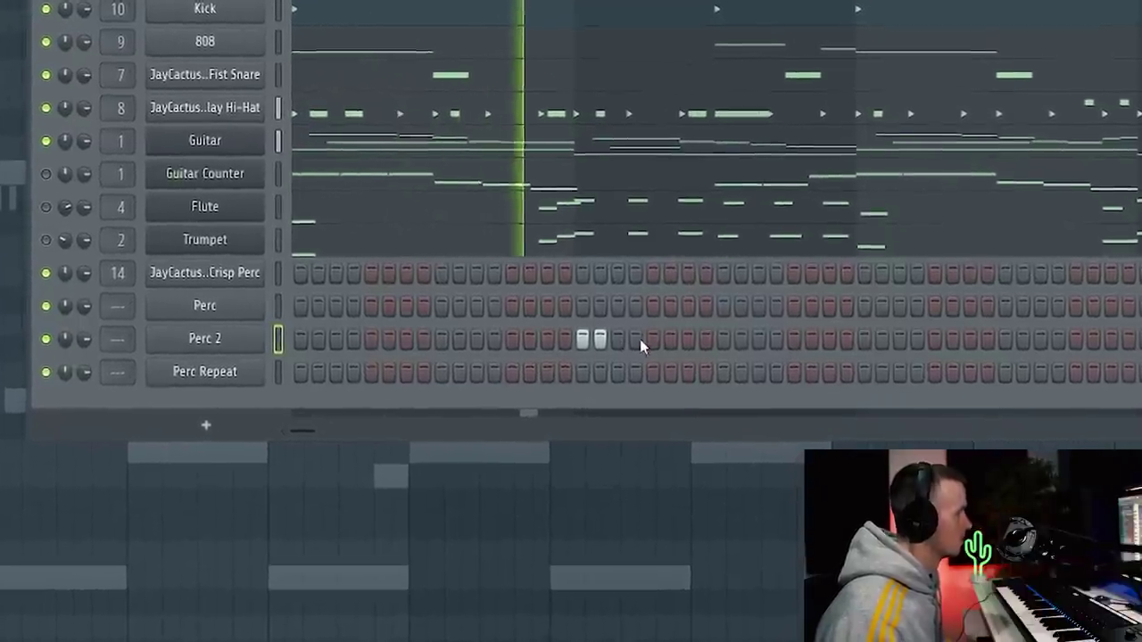
Switch on another Perc 2 step and zoom the piano roll during playback
{"action": "left_click", "coordinate": [660, 347]}
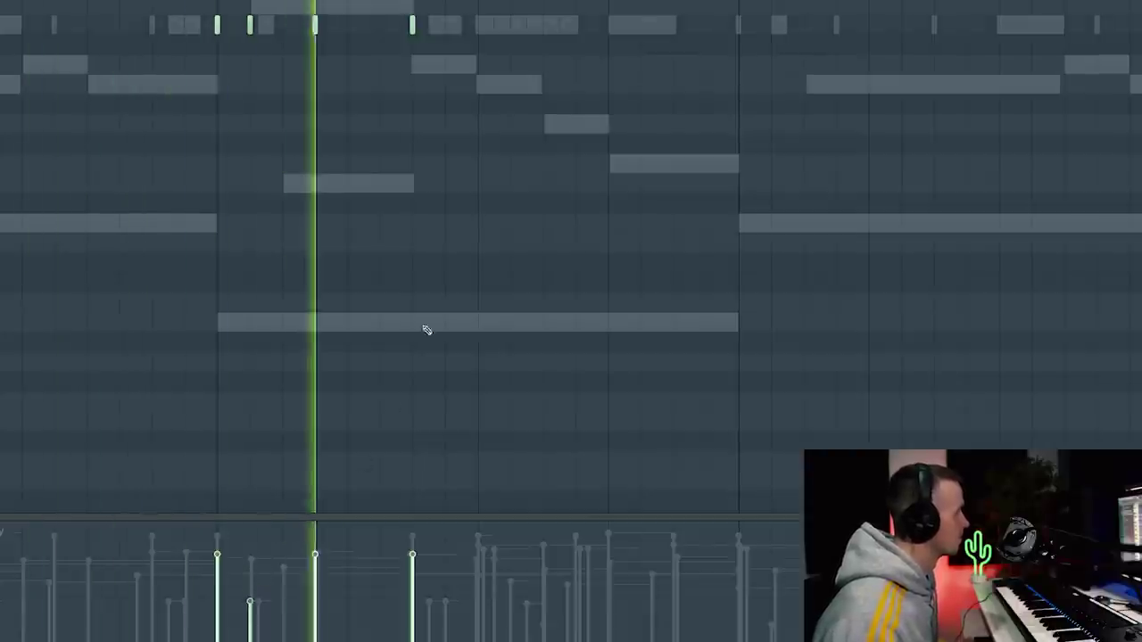
{"action": "scroll", "coordinate": [427, 330], "scroll_direction": "down", "scroll_amount": 5, "text": "ctrl"}
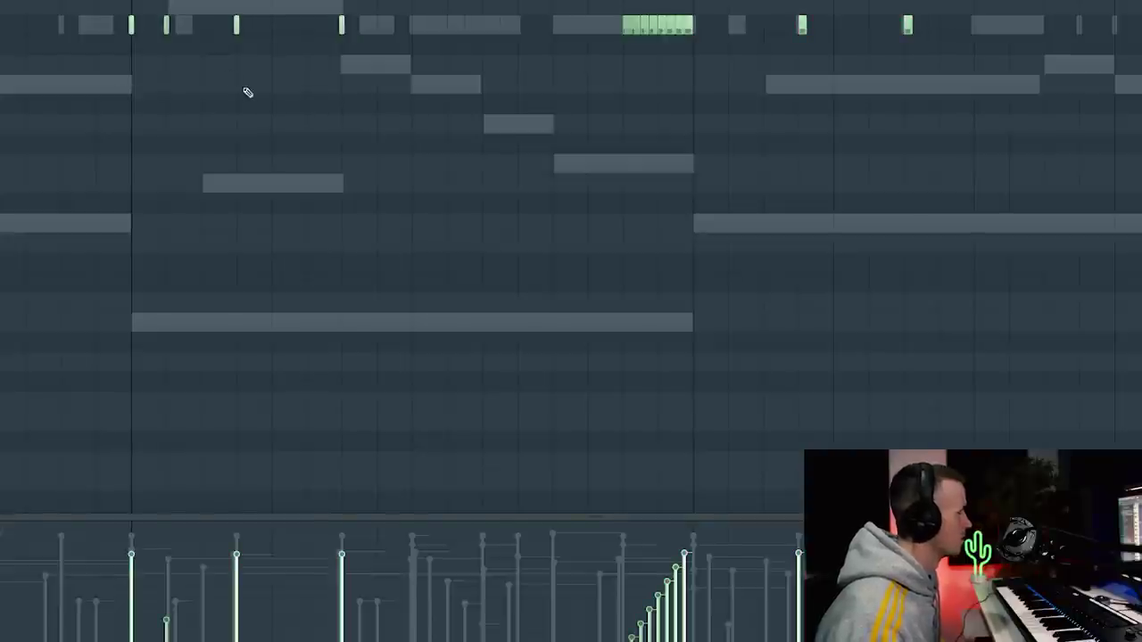
{"action": "scroll", "coordinate": [694, 163], "scroll_direction": "up", "scroll_amount": 3, "text": "ctrl"}
{"action": "scroll", "coordinate": [703, 164], "scroll_direction": "down", "scroll_amount": 4, "text": "ctrl"}
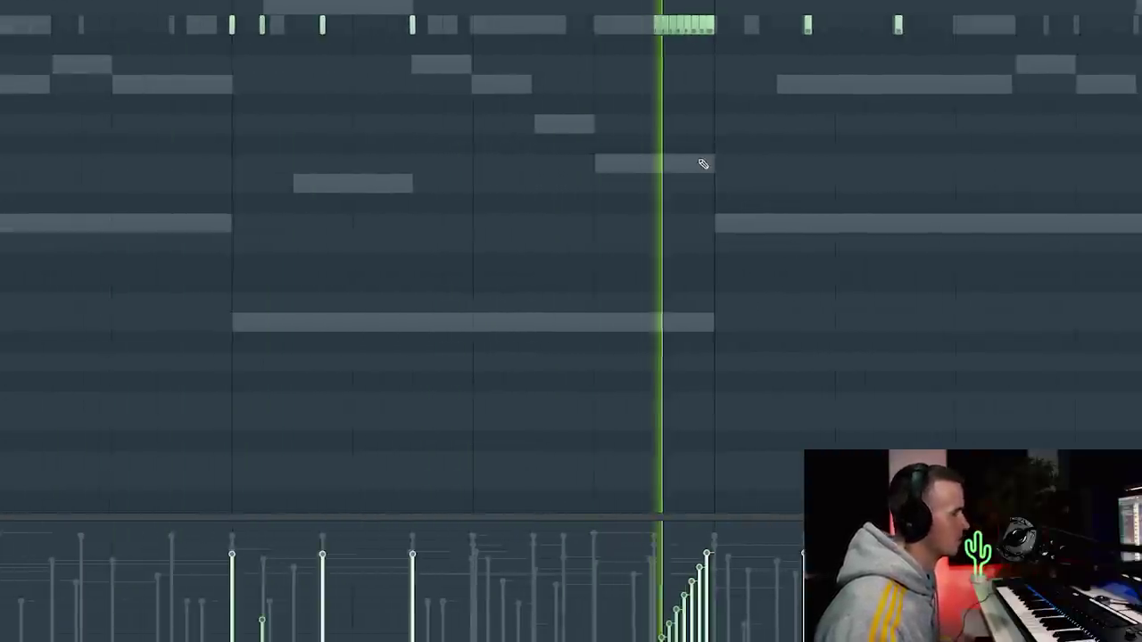
{"action": "scroll", "coordinate": [703, 164], "scroll_direction": "down", "scroll_amount": 5, "text": "ctrl"}
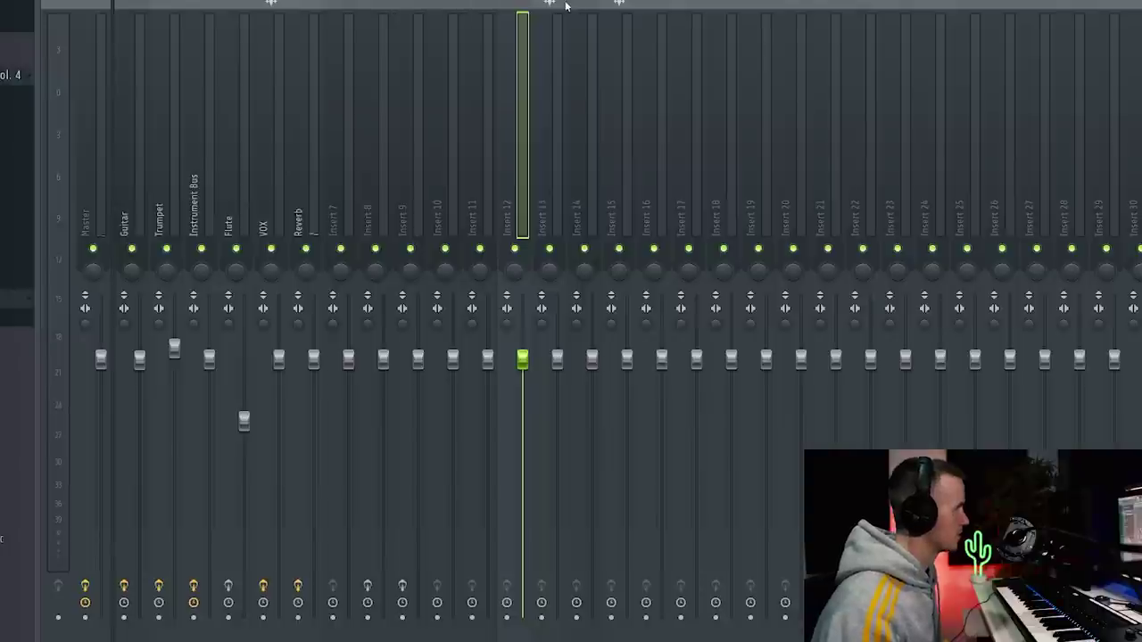
Paint new steps into the Perc pattern in the channel rack
{"action": "right_click", "coordinate": [479, 170]}
{"action": "left_click", "coordinate": [532, 2]}
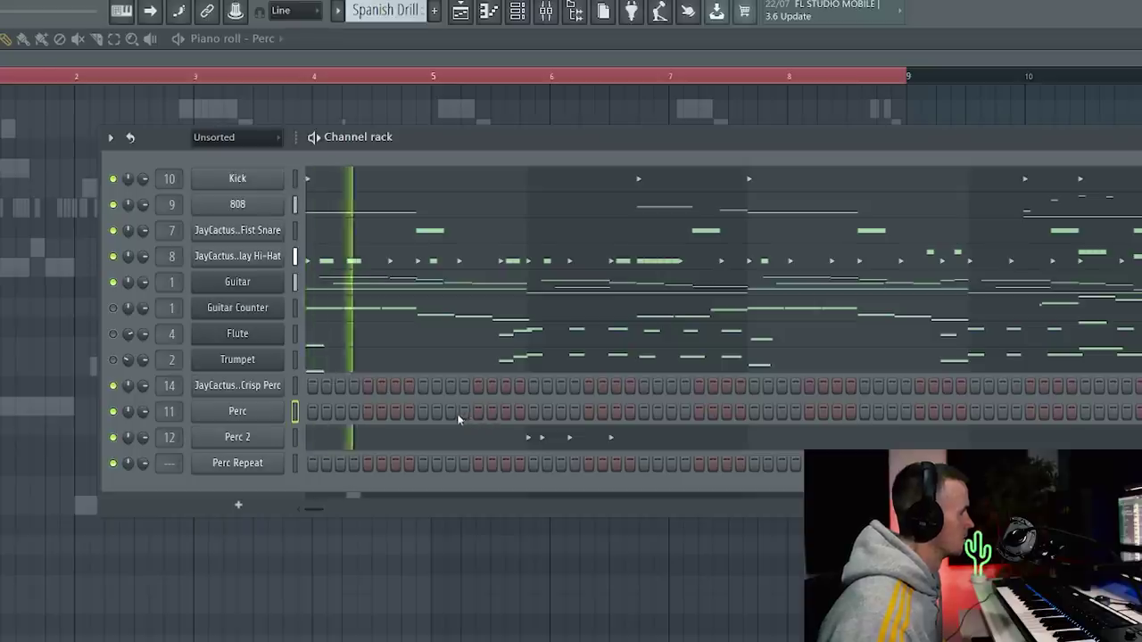
{"action": "left_click_drag", "start_coordinate": [451, 411], "coordinate": [505, 421]}
Lower the velocity of one repeated Perc note in the piano roll
{"action": "left_click", "coordinate": [26, 314]}
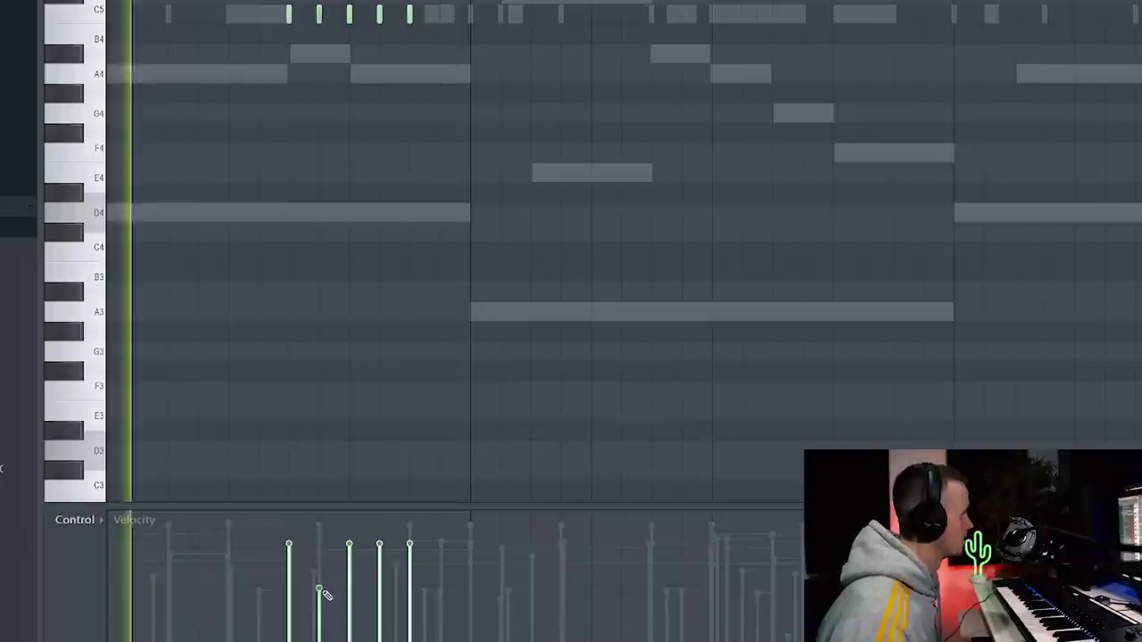
{"action": "left_click", "coordinate": [379, 594]}
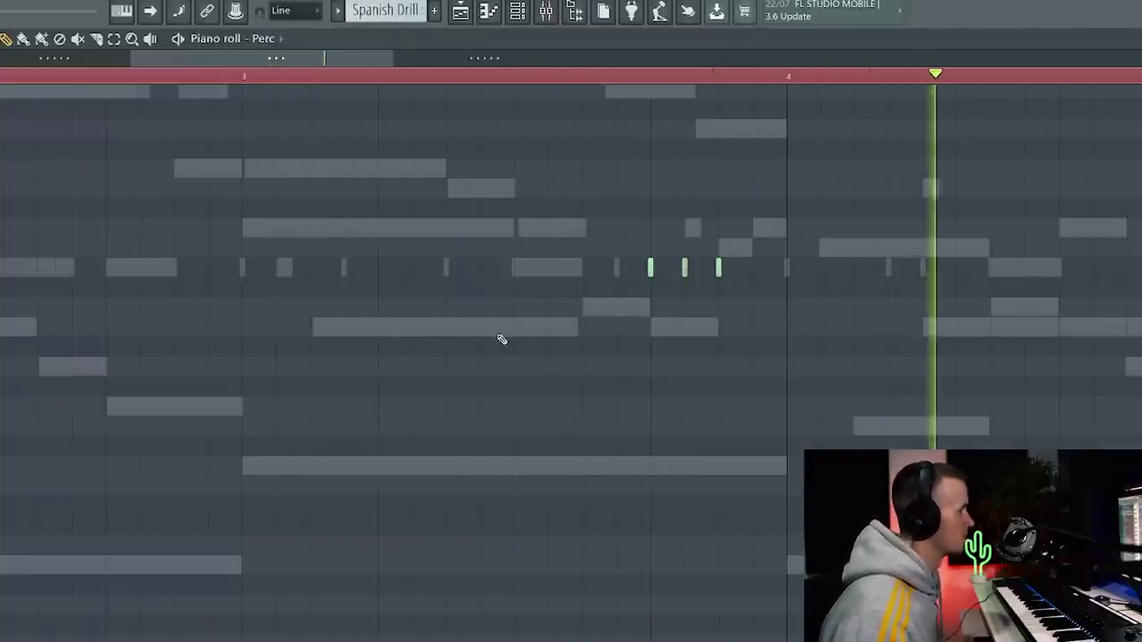
{"action": "scroll", "coordinate": [500, 333], "scroll_direction": "down", "scroll_amount": 1}
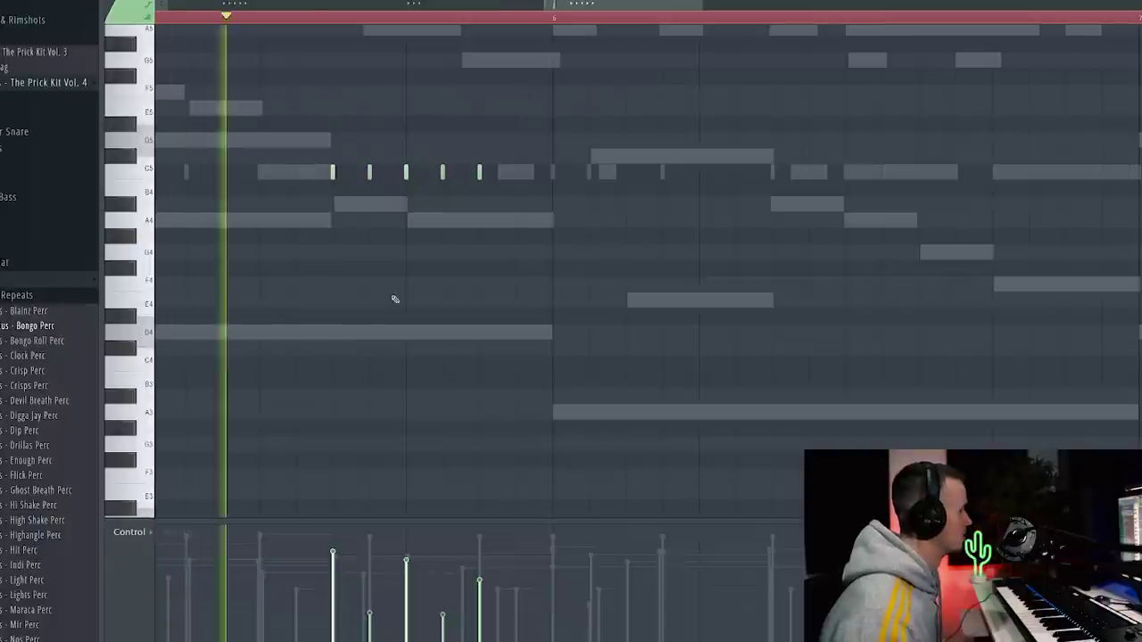
{"action": "scroll", "coordinate": [532, 280], "scroll_direction": "down", "scroll_amount": 3}
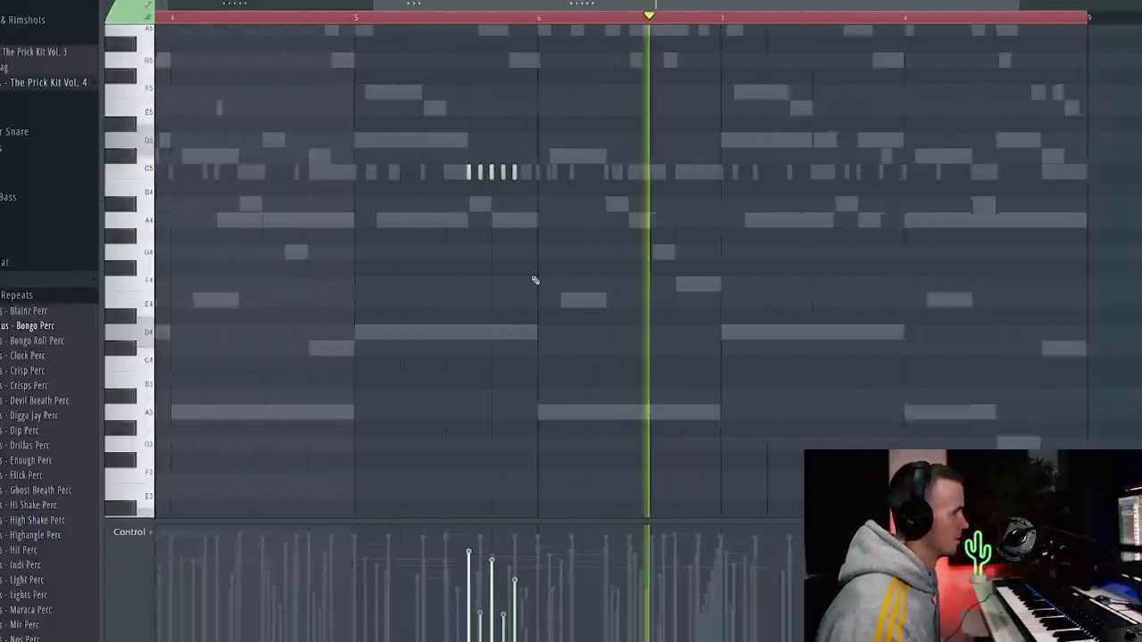
{"action": "scroll", "coordinate": [534, 280], "scroll_direction": "down", "scroll_amount": 3}
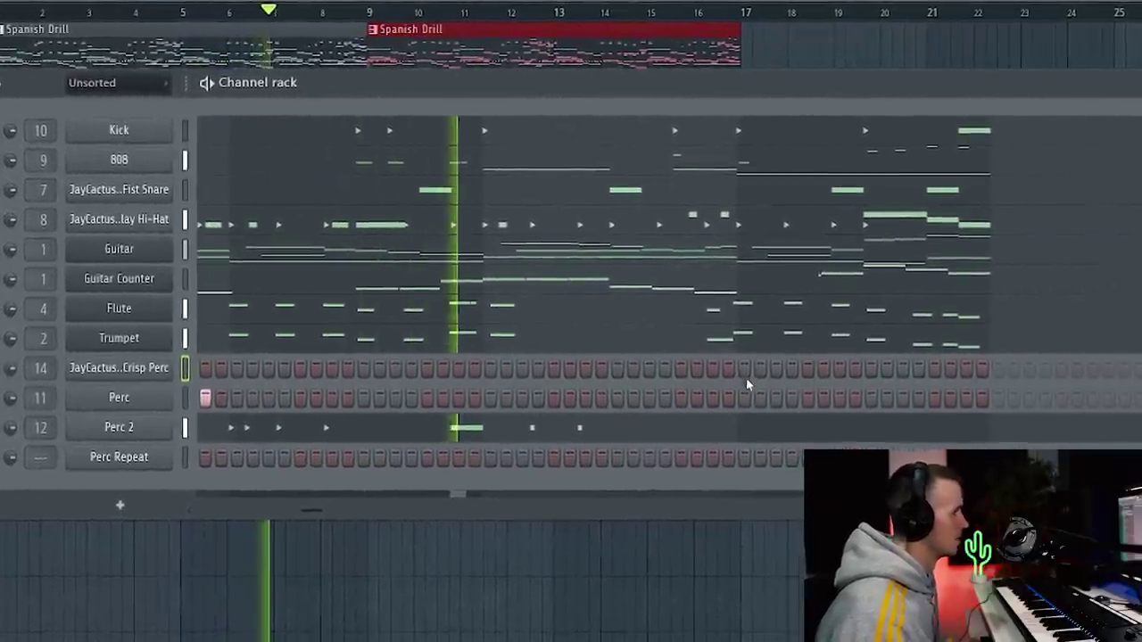
Add three hits to the Crisp Perc pattern
{"action": "left_click", "coordinate": [745, 369]}
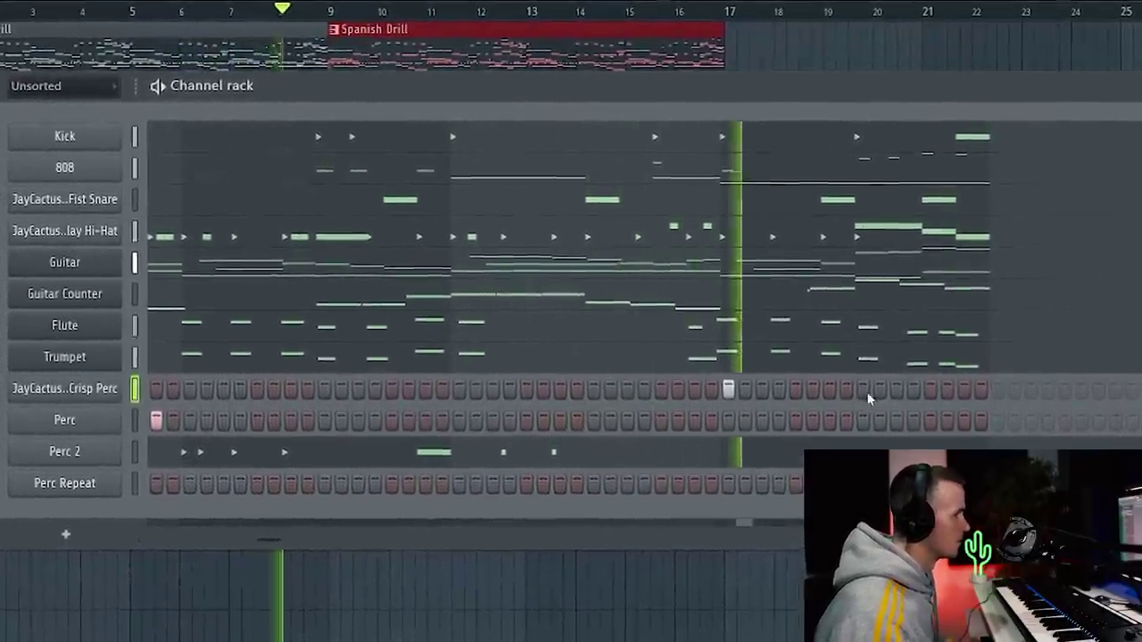
{"action": "left_click", "coordinate": [862, 390]}
{"action": "left_click", "coordinate": [961, 392]}
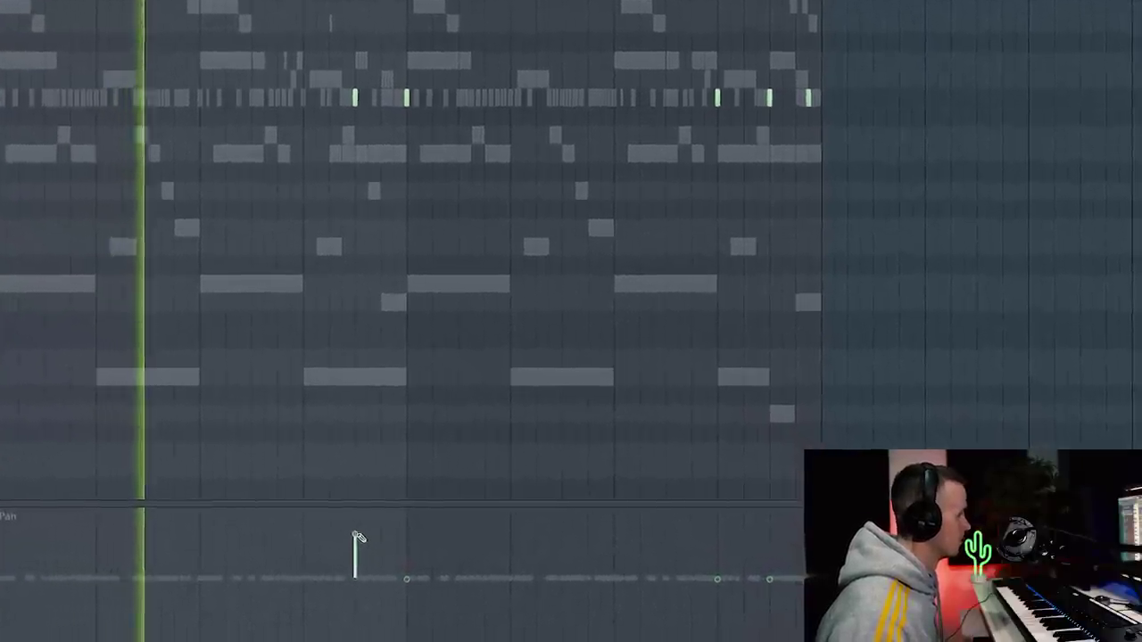
Pan the percussion hits alternately left and right in the Pan event lane
{"action": "left_click_drag", "start_coordinate": [406, 579], "coordinate": [418, 629]}
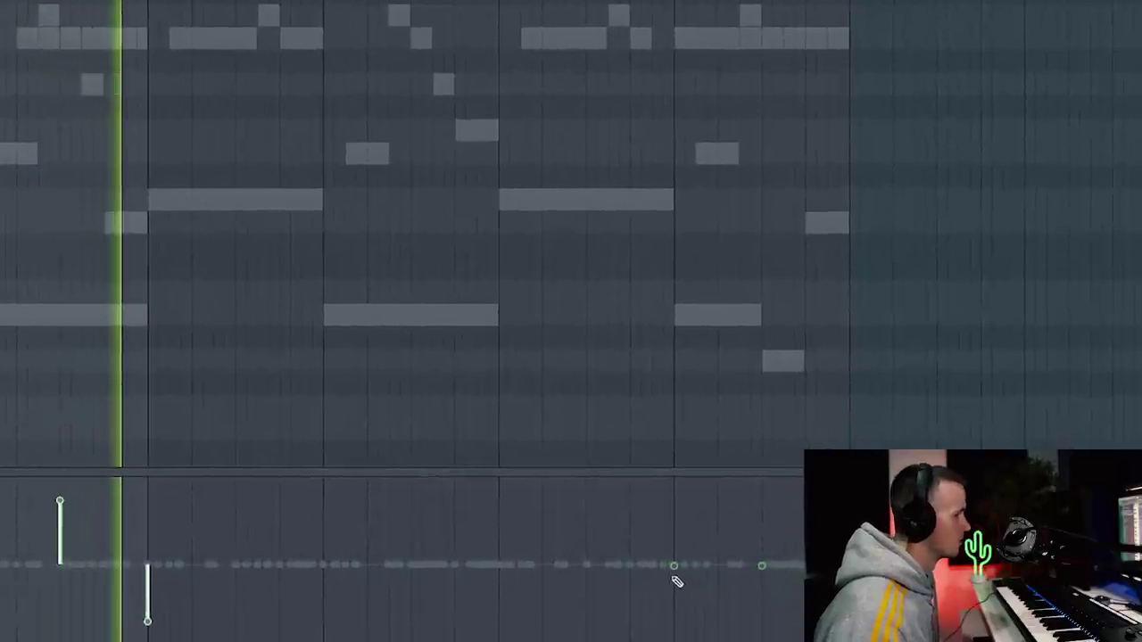
{"action": "left_click_drag", "start_coordinate": [673, 577], "coordinate": [676, 499]}
{"action": "left_click_drag", "start_coordinate": [758, 570], "coordinate": [759, 624]}
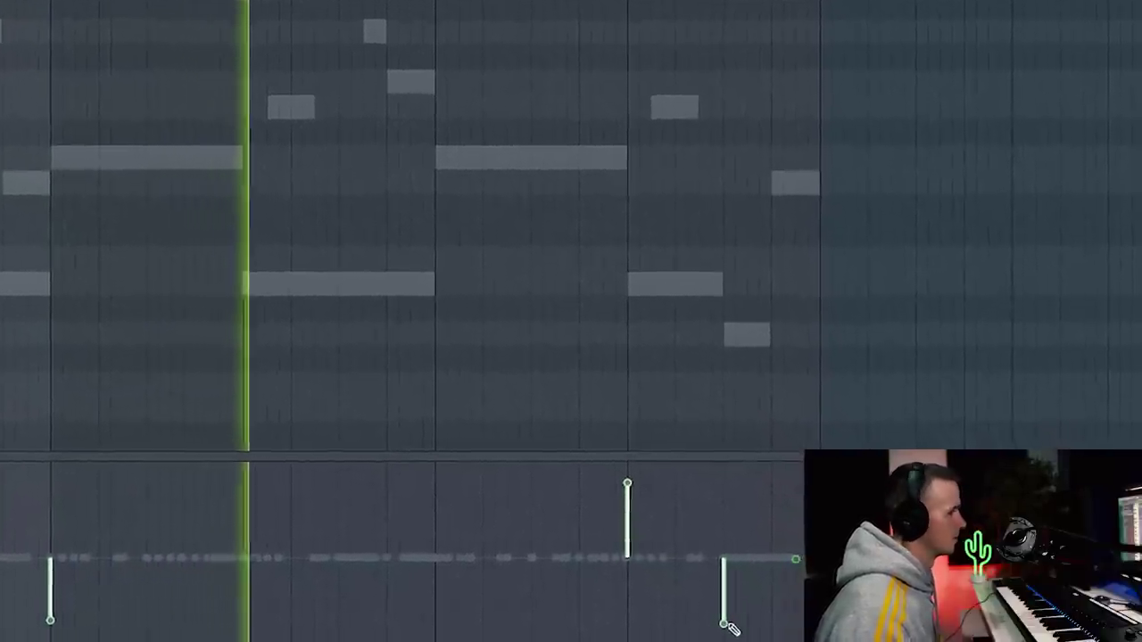
{"action": "left_click_drag", "start_coordinate": [788, 576], "coordinate": [765, 489]}
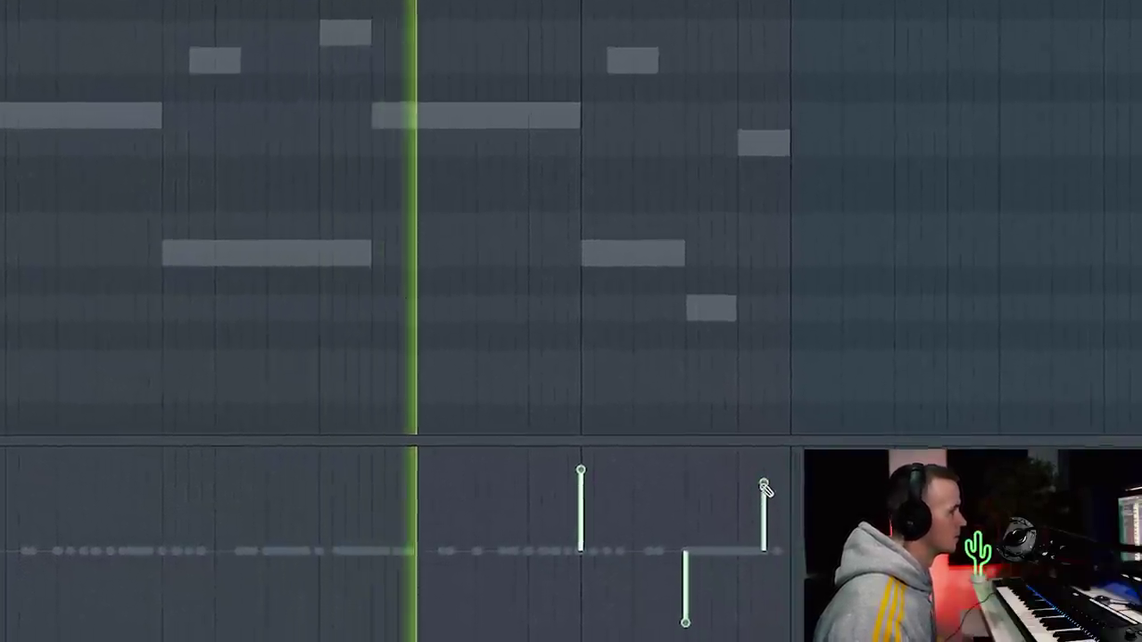
{"action": "left_click_drag", "start_coordinate": [685, 622], "coordinate": [685, 636]}
{"action": "left_click_drag", "start_coordinate": [764, 499], "coordinate": [765, 463]}
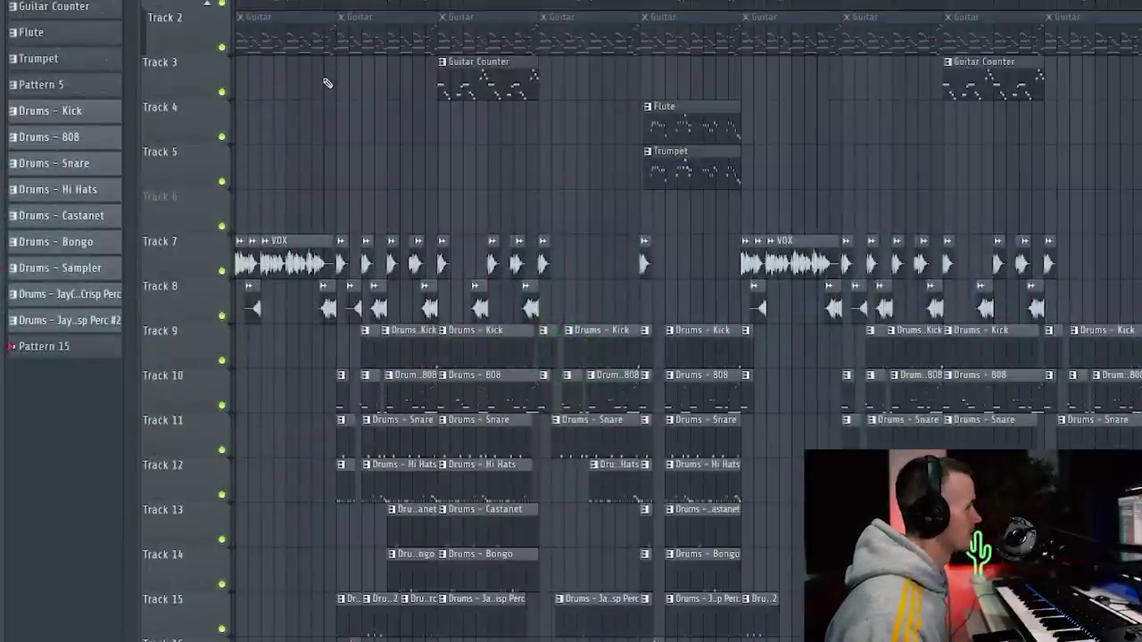
{"action": "scroll", "coordinate": [346, 477], "scroll_direction": "up", "scroll_amount": 3}
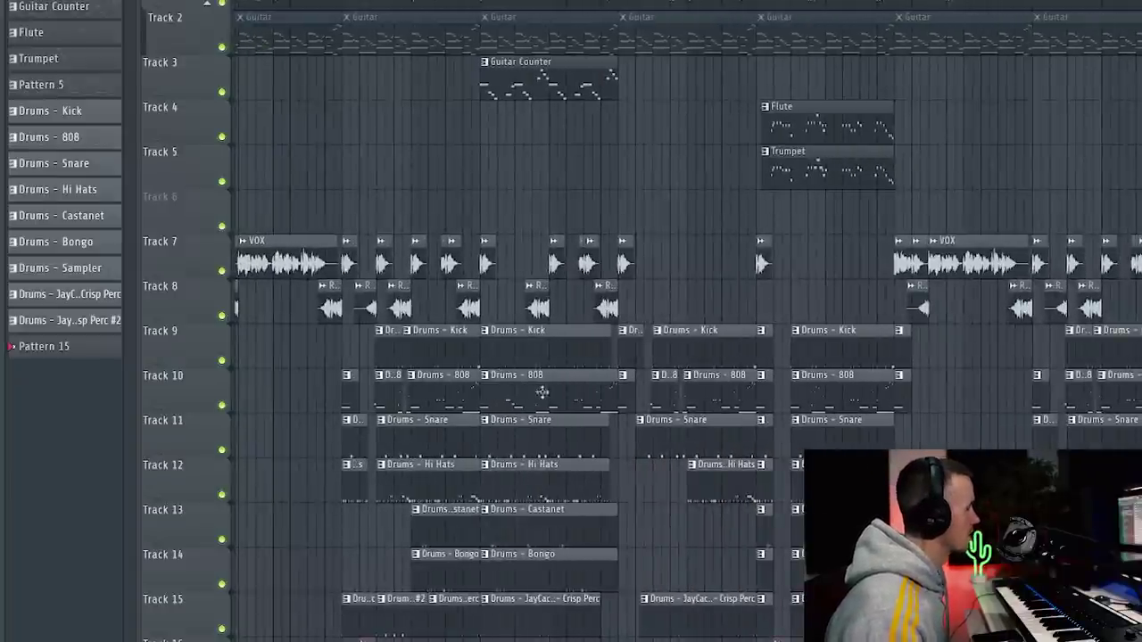
{"action": "scroll", "coordinate": [524, 419], "scroll_direction": "up", "scroll_amount": 2}
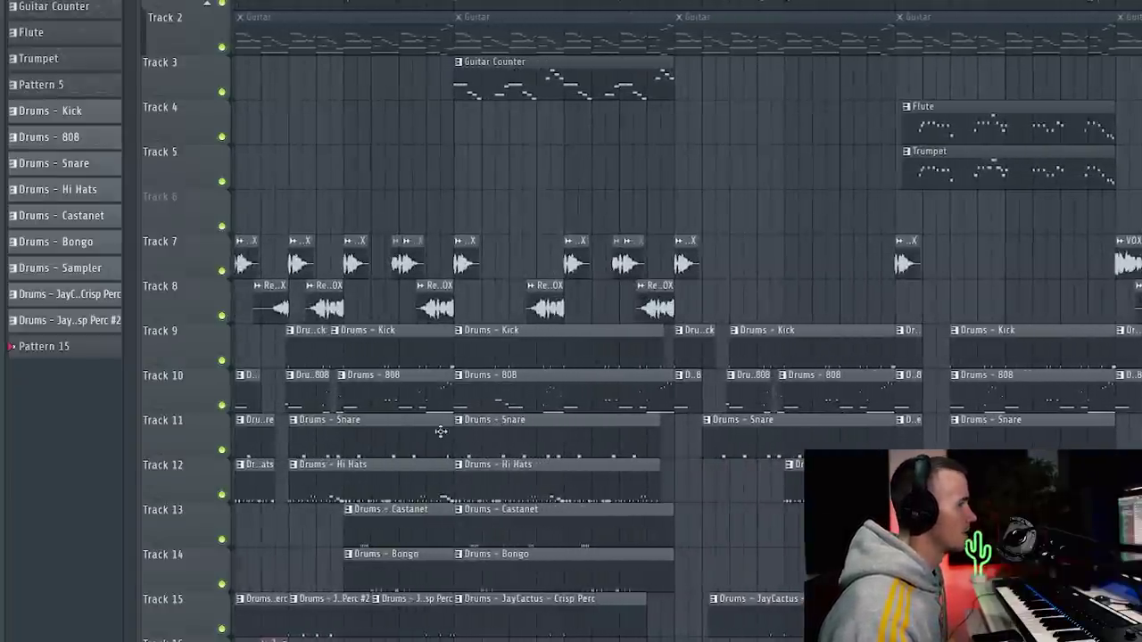
{"action": "scroll", "coordinate": [367, 400], "scroll_direction": "down", "scroll_amount": 3}
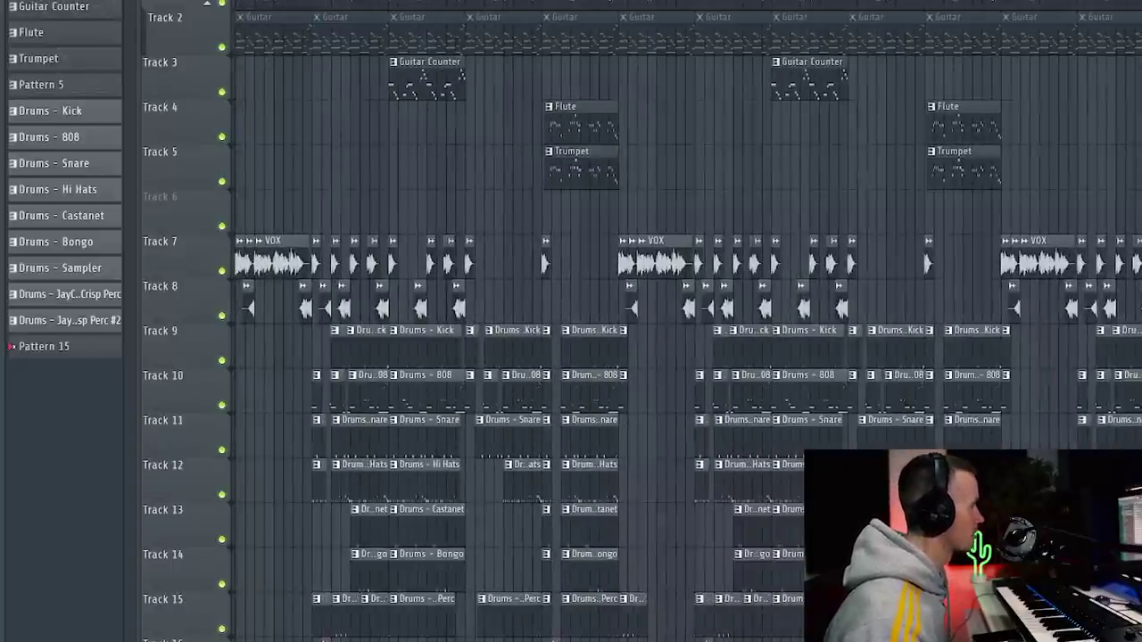
{"action": "scroll", "coordinate": [272, 179], "scroll_direction": "up", "scroll_amount": 5}
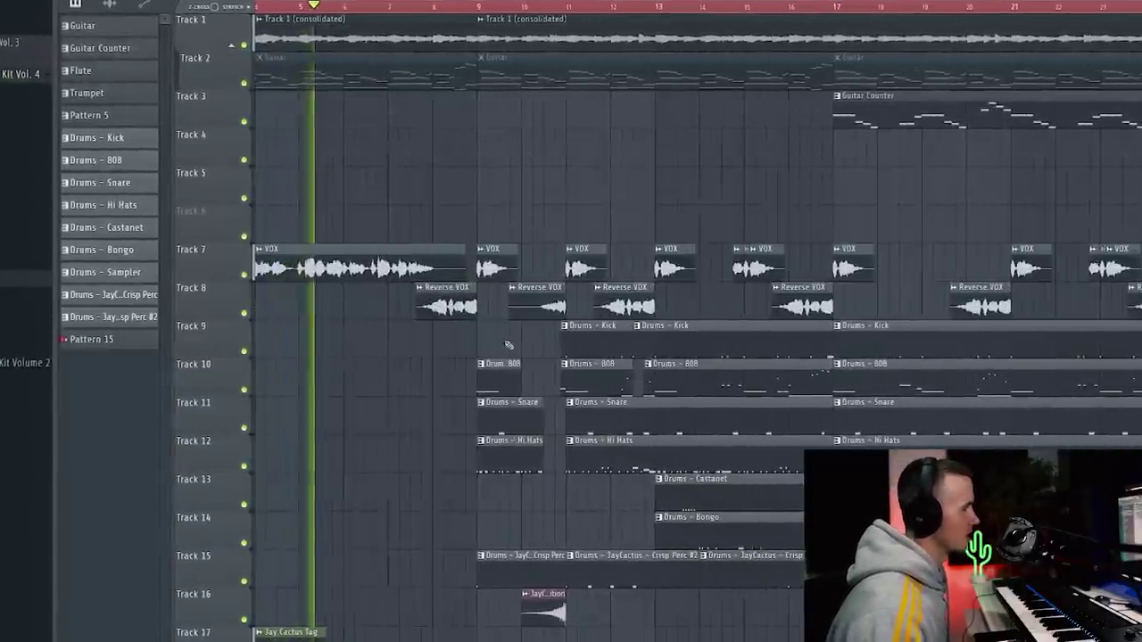
{"action": "scroll", "coordinate": [492, 337], "scroll_direction": "down", "scroll_amount": 2}
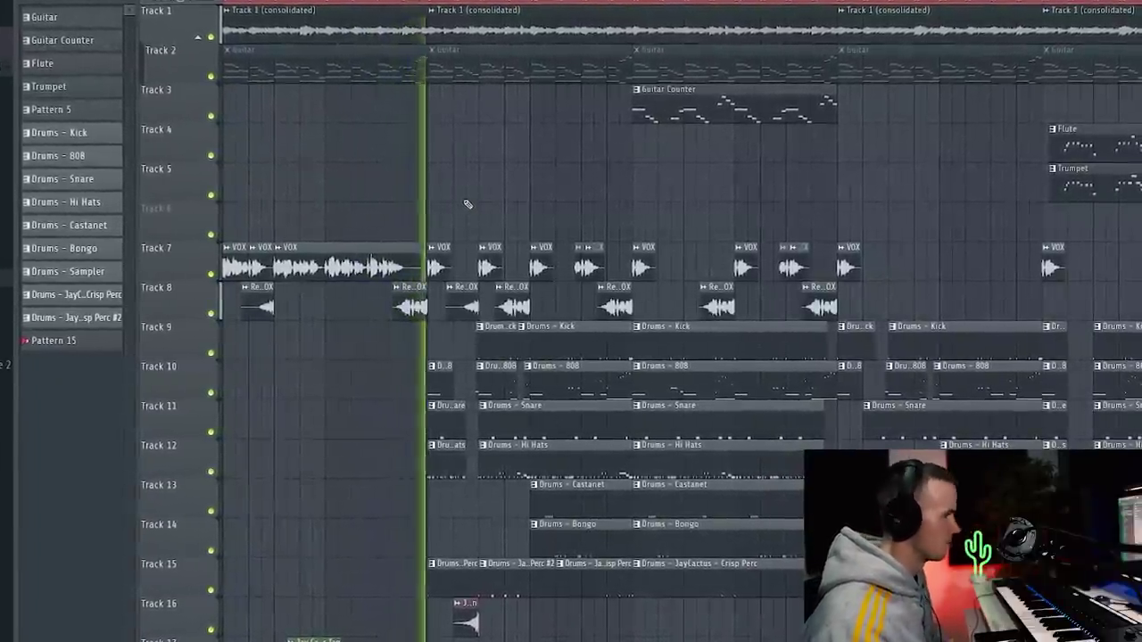
{"action": "scroll", "coordinate": [467, 214], "scroll_direction": "up", "scroll_amount": 2}
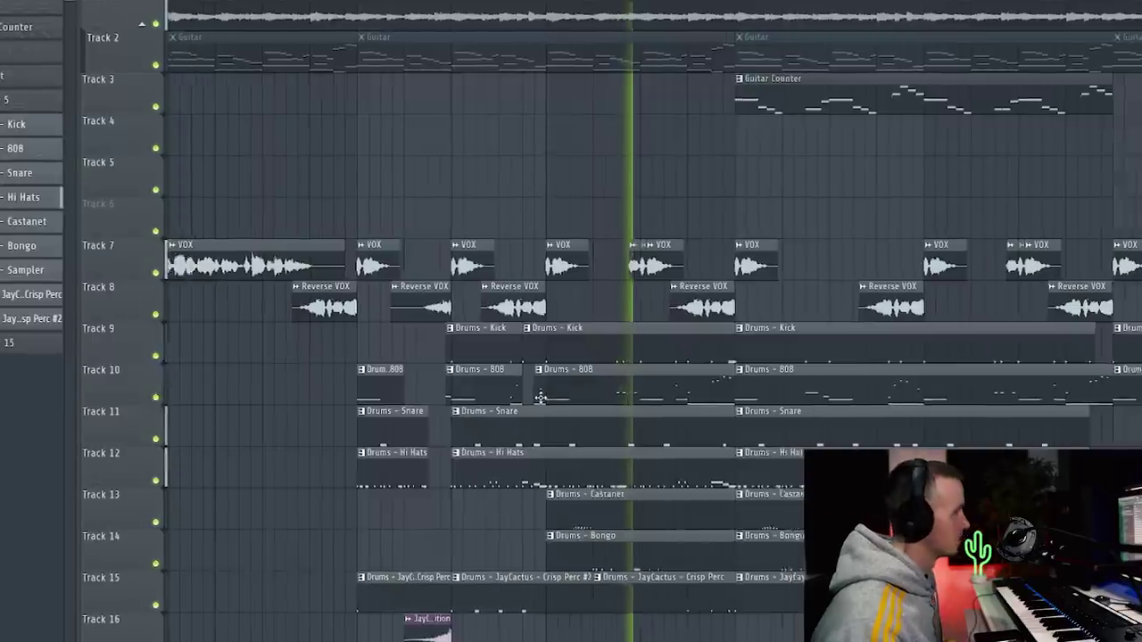
{"action": "scroll", "coordinate": [538, 401], "scroll_direction": "up", "scroll_amount": 2}
{"action": "scroll", "coordinate": [638, 233], "scroll_direction": "up", "scroll_amount": 2}
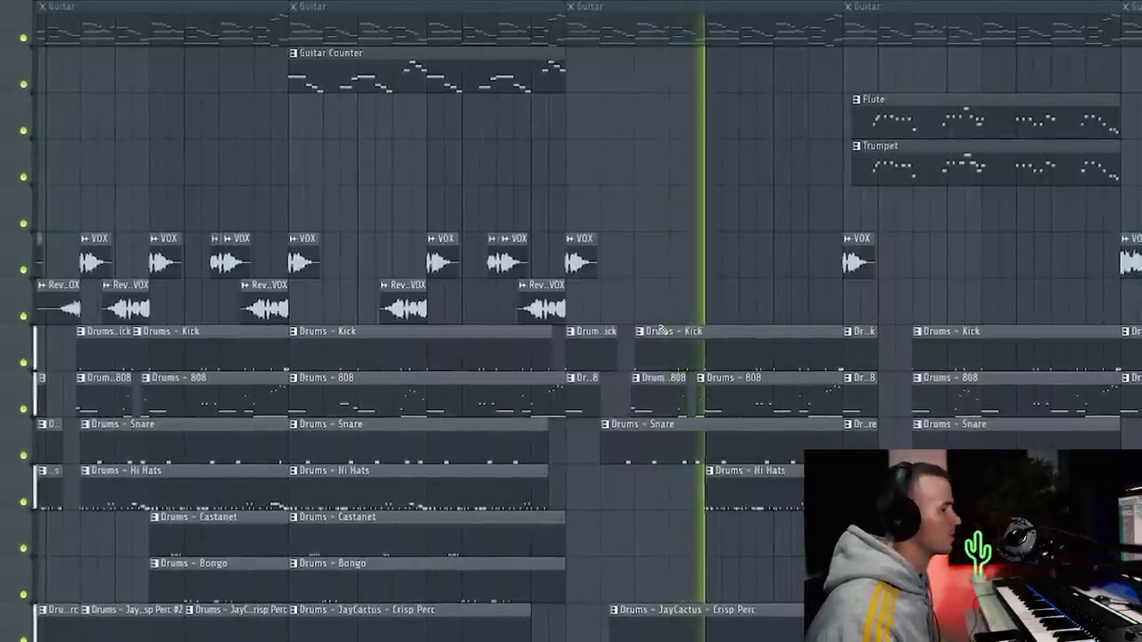
{"action": "scroll", "coordinate": [766, 367], "scroll_direction": "up", "scroll_amount": 1}
{"action": "scroll", "coordinate": [765, 367], "scroll_direction": "up", "scroll_amount": 1}
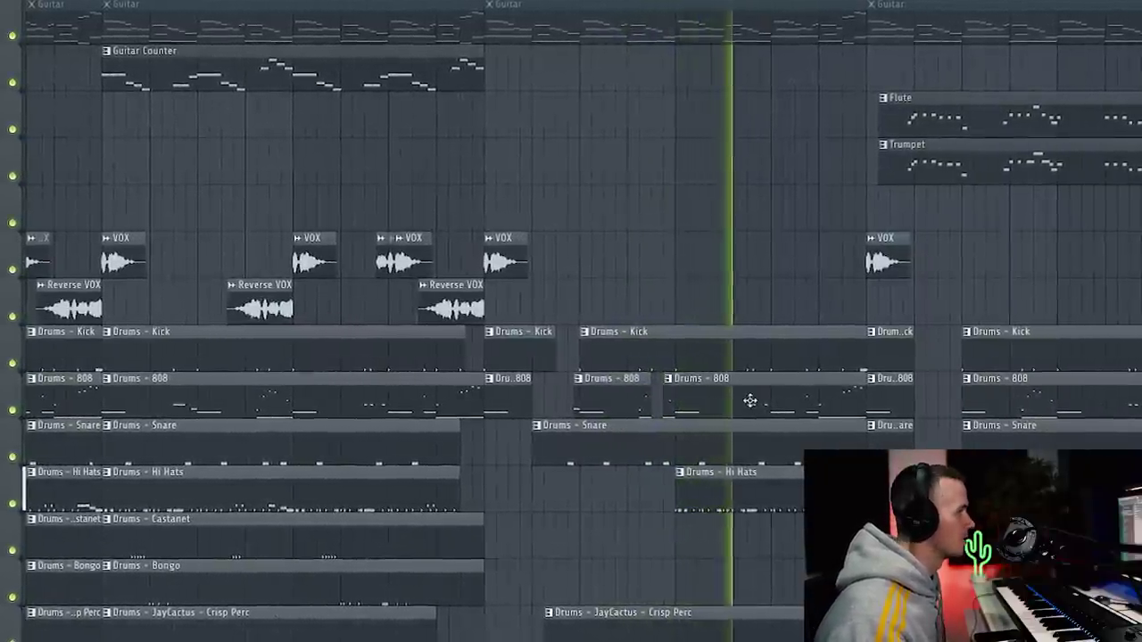
{"action": "scroll", "coordinate": [751, 401], "scroll_direction": "down", "scroll_amount": 2}
{"action": "scroll", "coordinate": [752, 407], "scroll_direction": "up", "scroll_amount": 1}
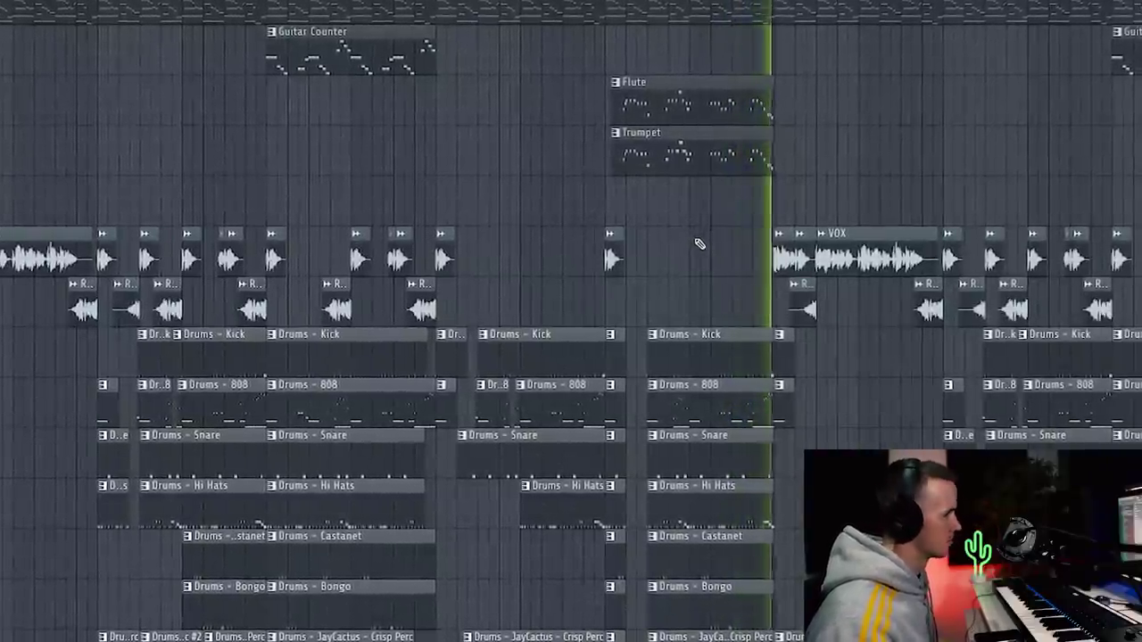
{"action": "scroll", "coordinate": [623, 409], "scroll_direction": "down", "scroll_amount": 3}
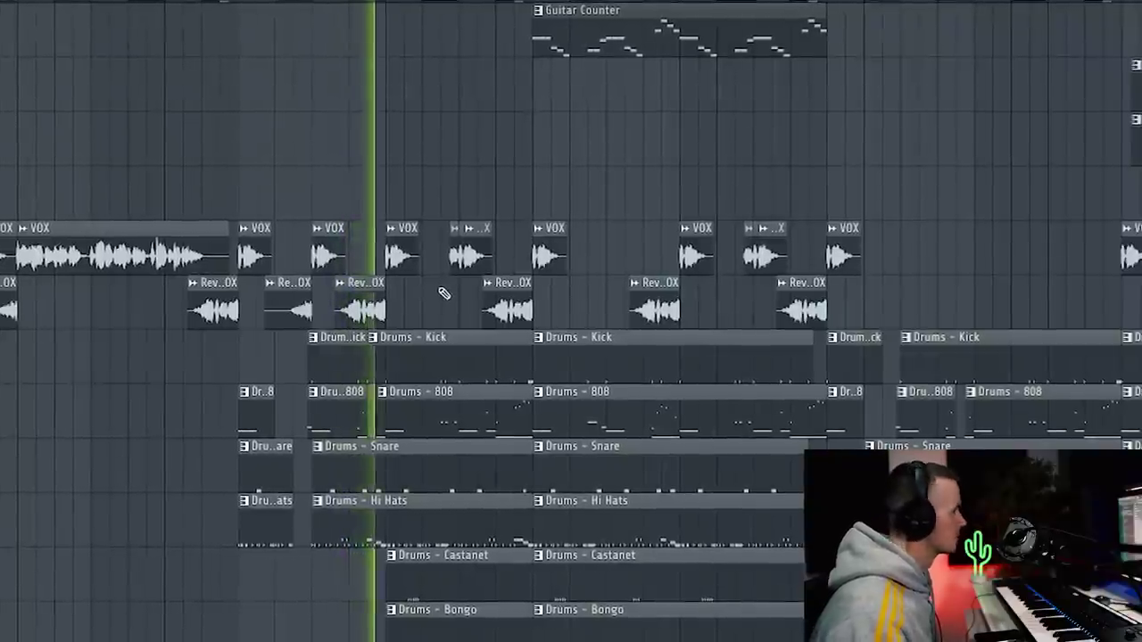
{"action": "scroll", "coordinate": [473, 300], "scroll_direction": "down", "scroll_amount": 4}
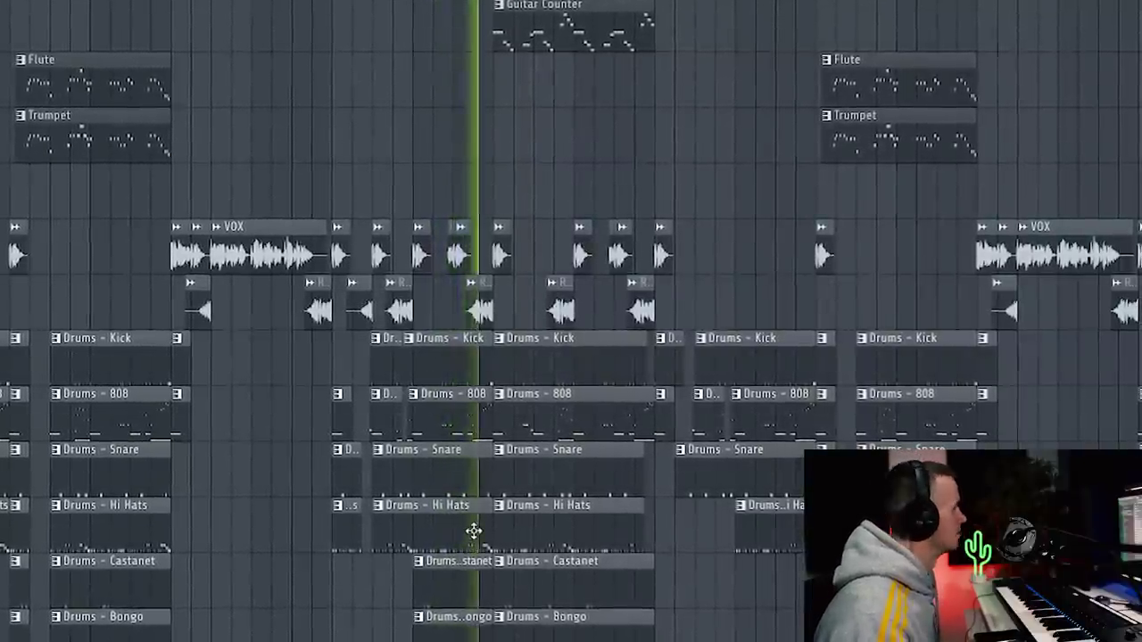
{"action": "scroll", "coordinate": [474, 530], "scroll_direction": "up", "scroll_amount": 2}
{"action": "scroll", "coordinate": [473, 531], "scroll_direction": "down", "scroll_amount": 3}
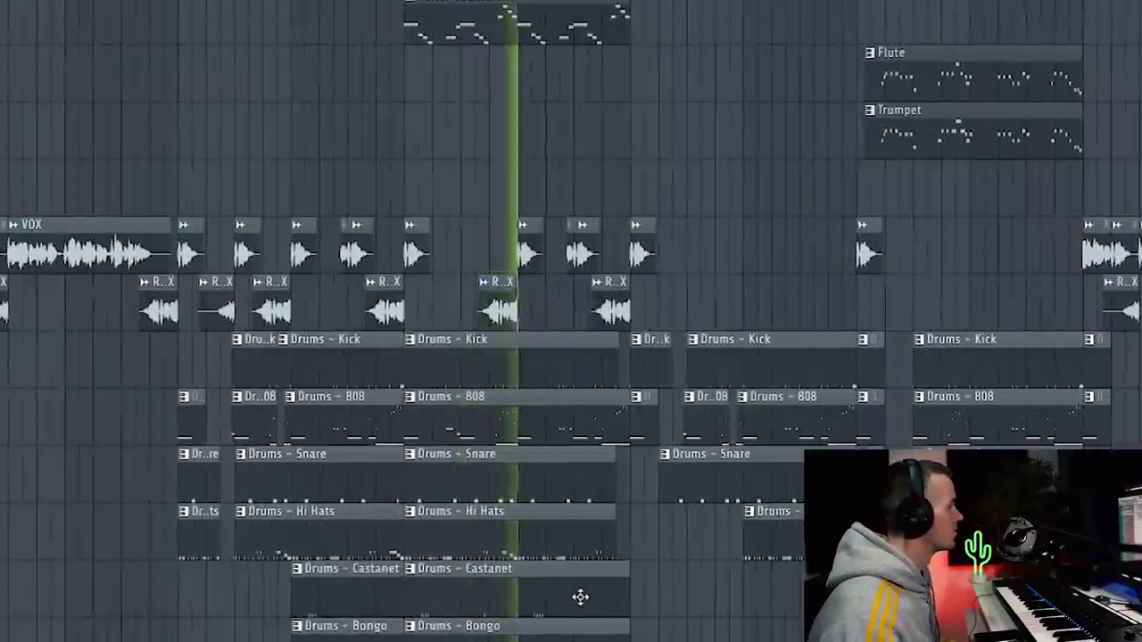
{"action": "scroll", "coordinate": [548, 599], "scroll_direction": "down", "scroll_amount": 1}
{"action": "scroll", "coordinate": [548, 602], "scroll_direction": "up", "scroll_amount": 1}
{"action": "scroll", "coordinate": [549, 601], "scroll_direction": "down", "scroll_amount": 5}
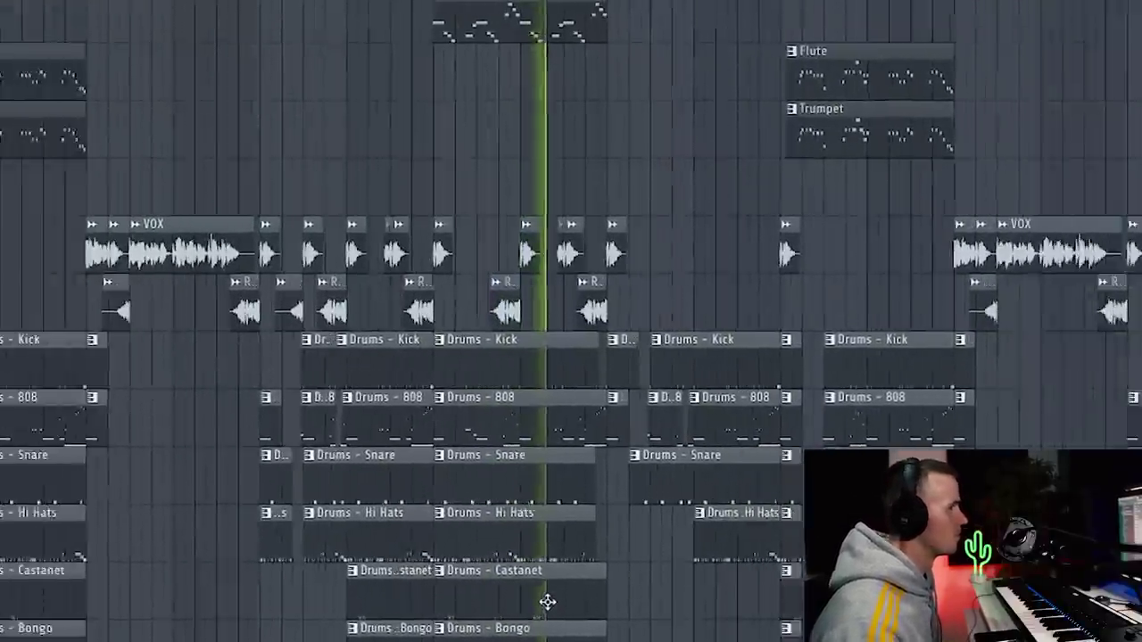